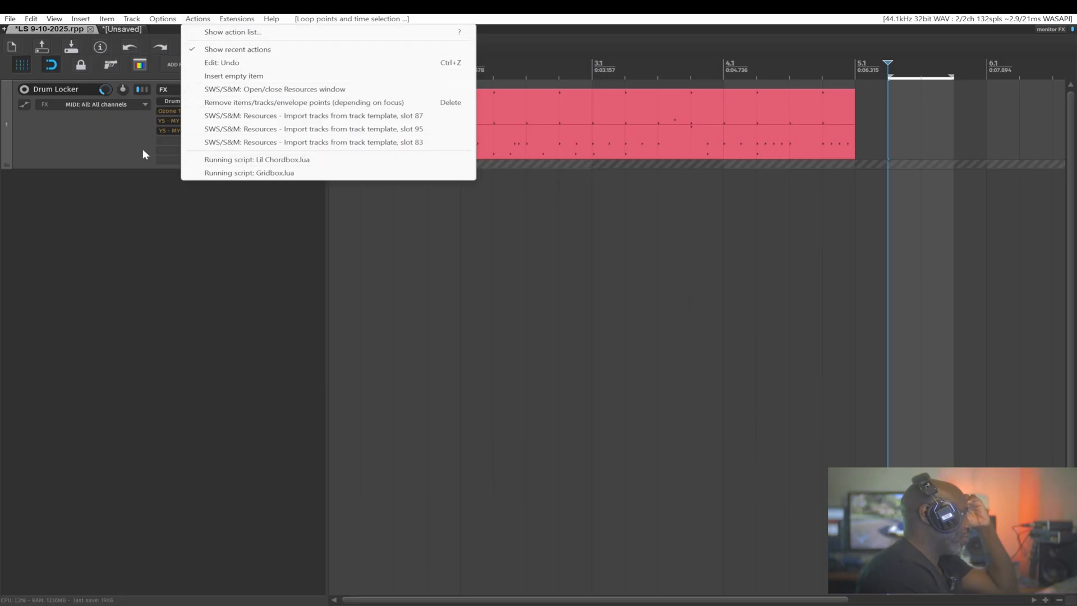
- Examine the main menus and compare the context menu of the empty track area with that of the Drum Locker track
mouse_move(15, 18)
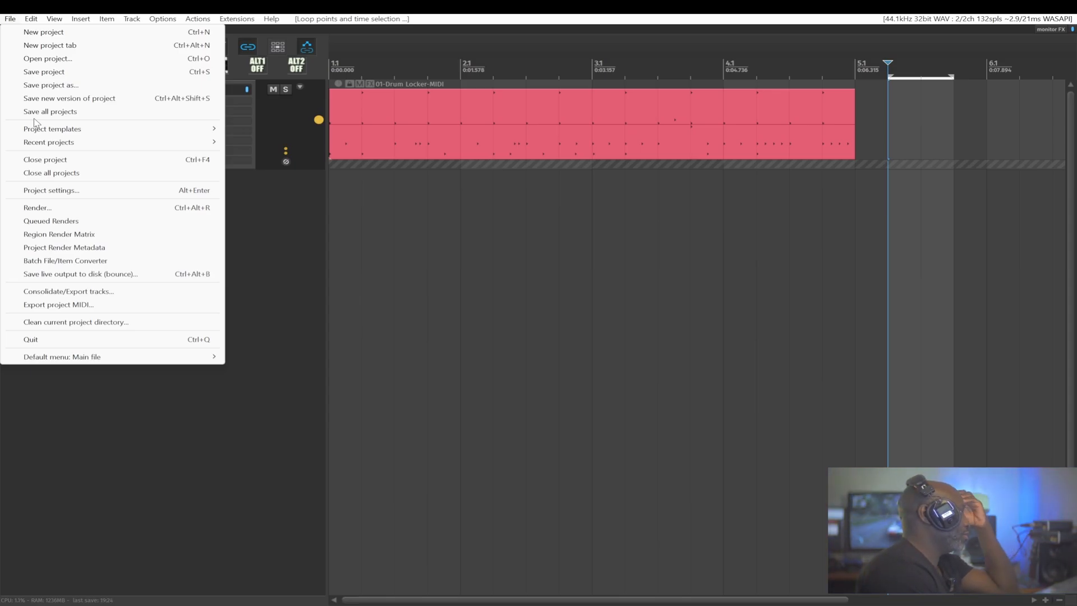
click(64, 422)
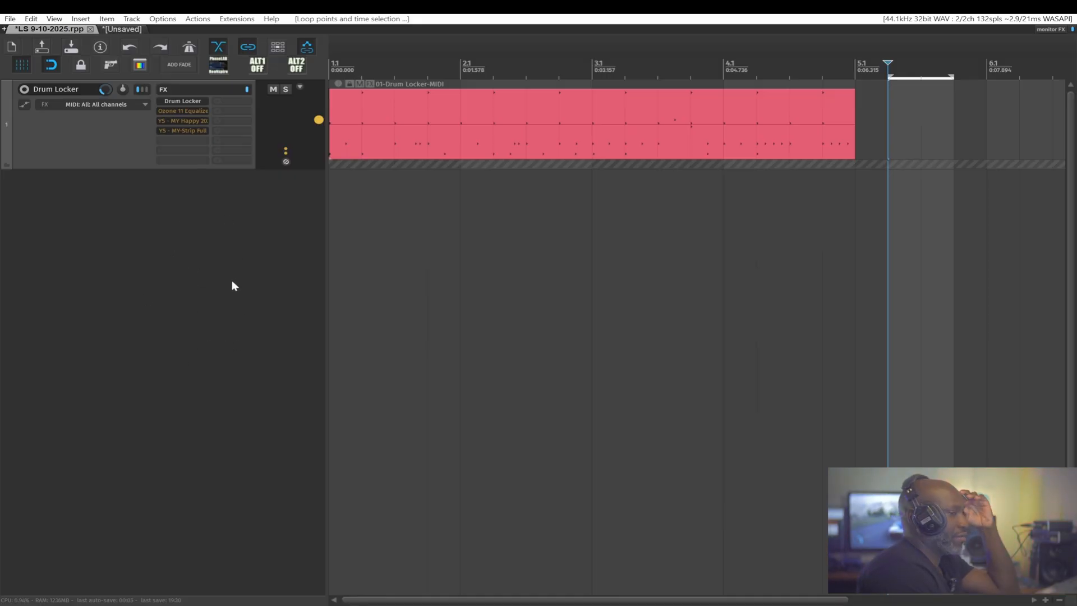
right_click(174, 246)
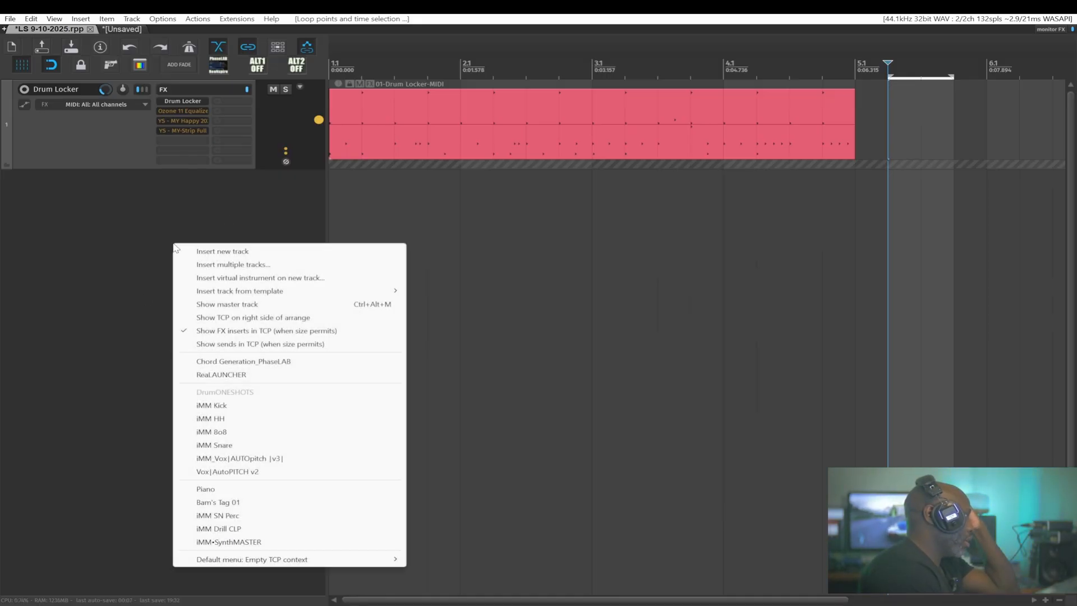
key(Escape)
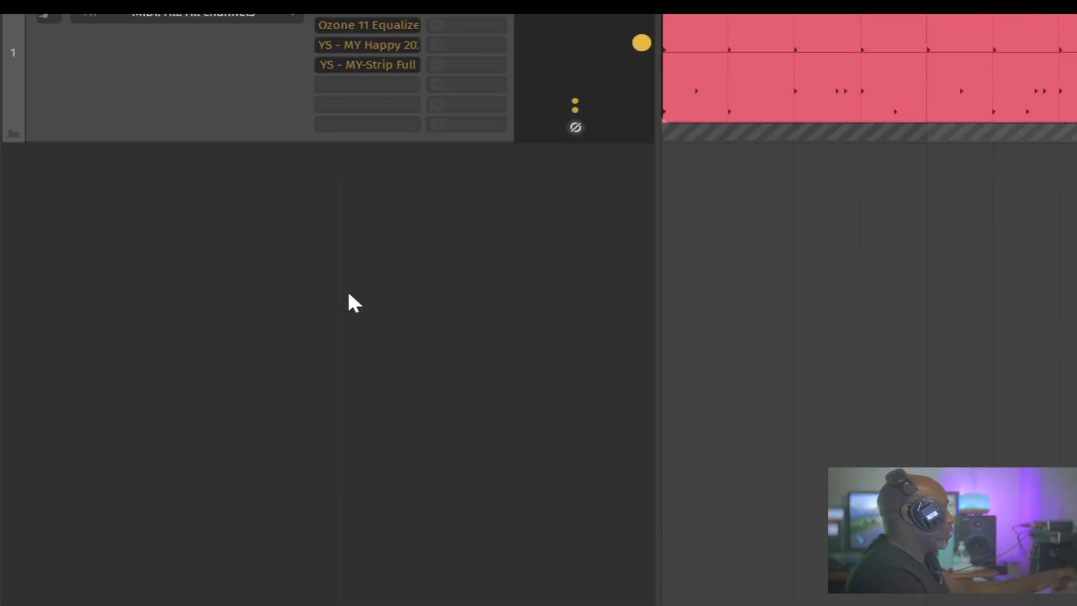
right_click(173, 249)
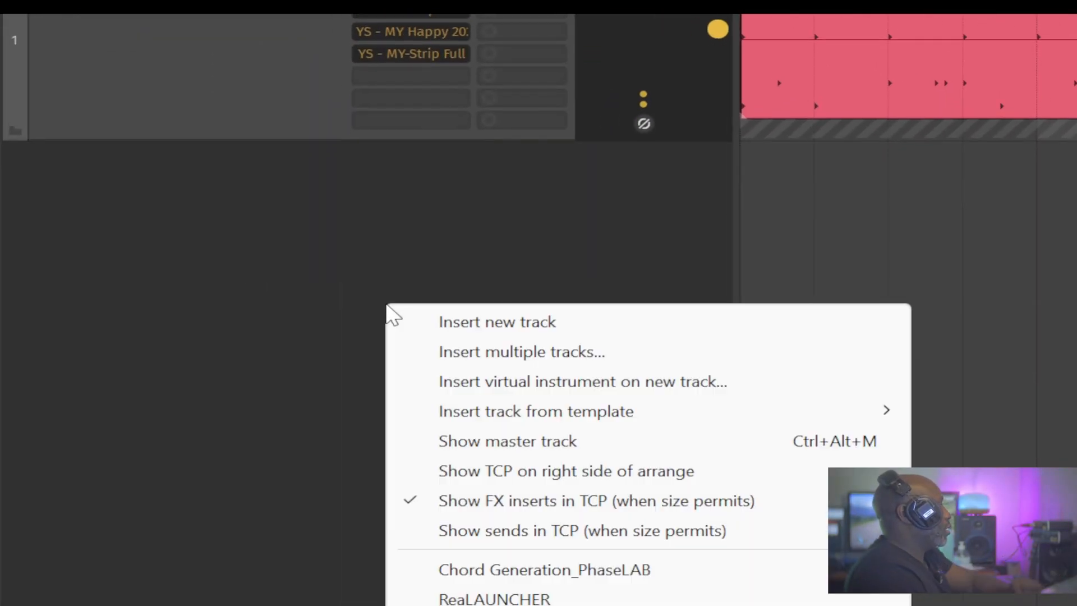
click(161, 63)
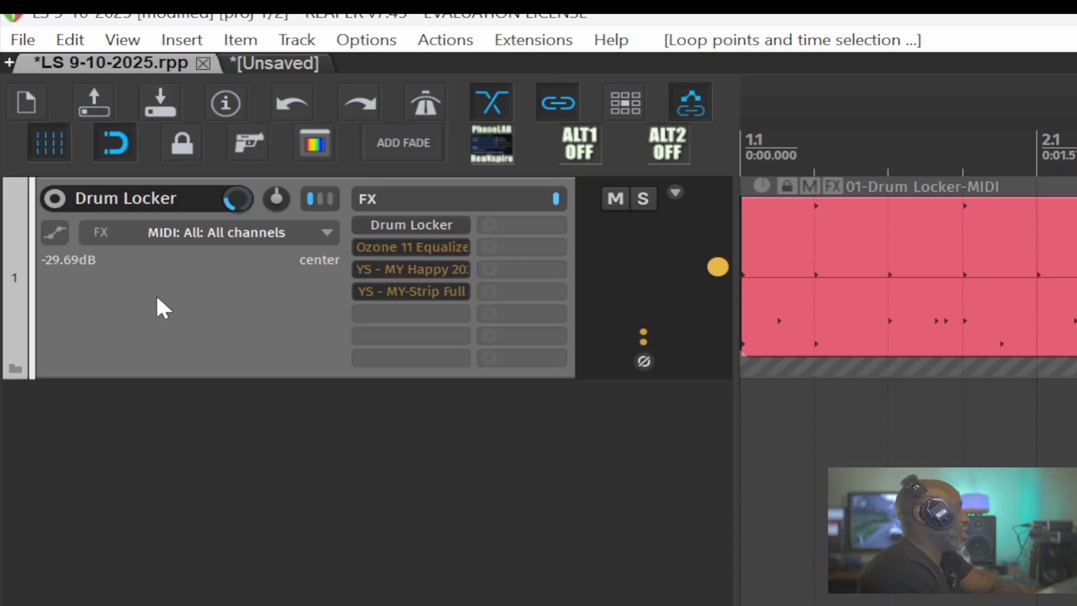
right_click(157, 298)
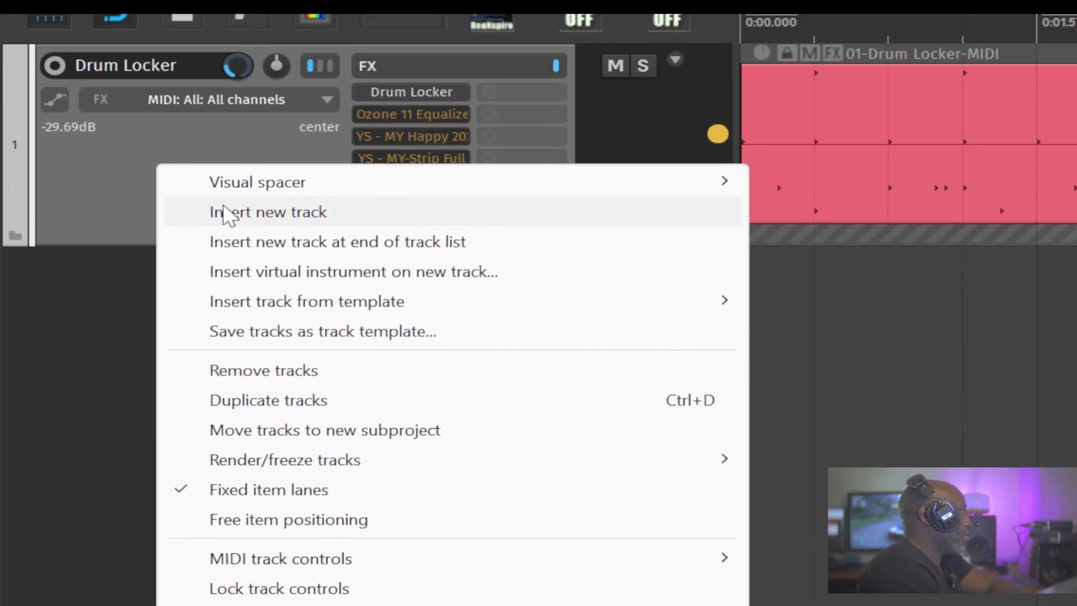
click(28, 349)
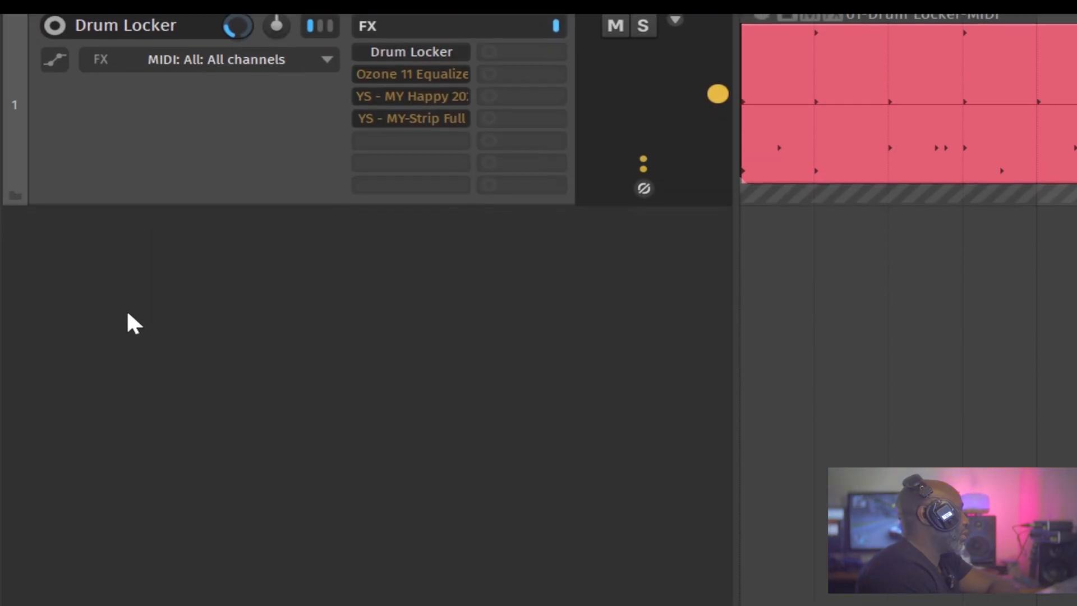
- Add a Kick track with the custom iMM Kick entry offered for the empty track area
right_click(274, 370)
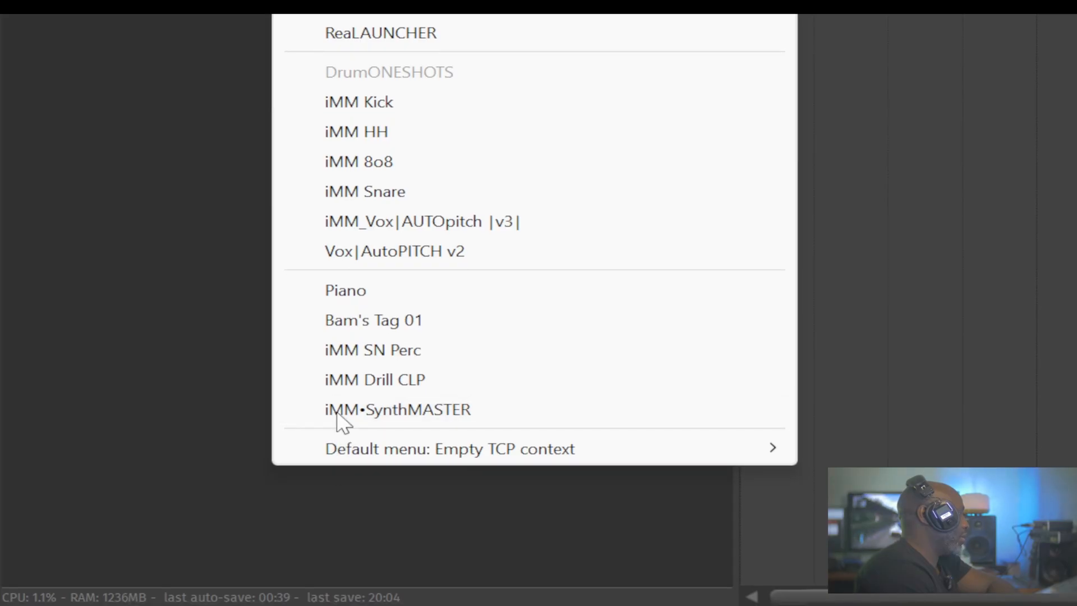
mouse_move(360, 448)
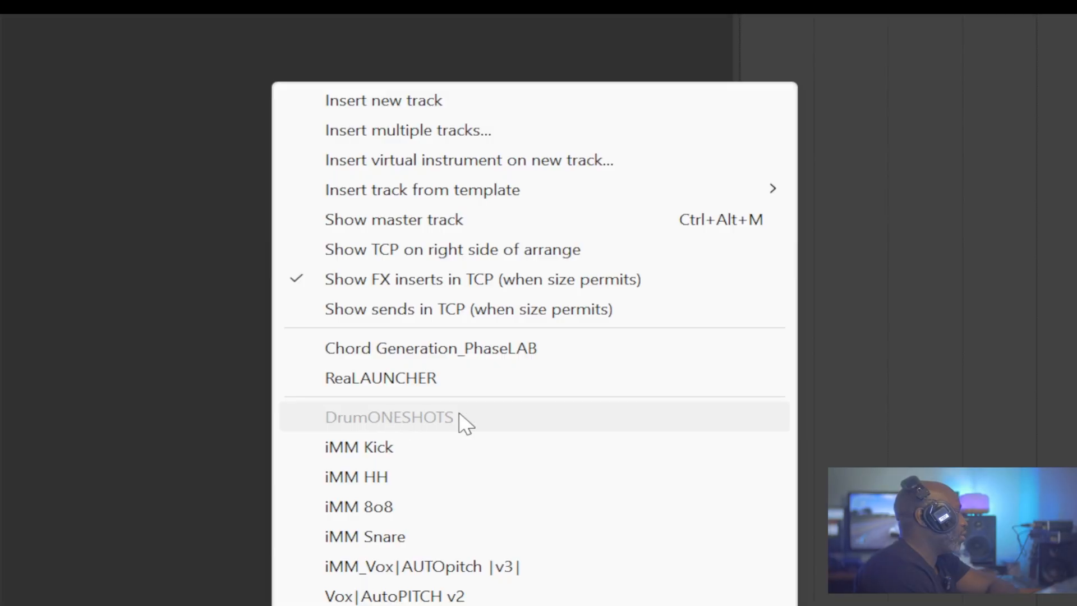
scroll(387, 387, down, 3)
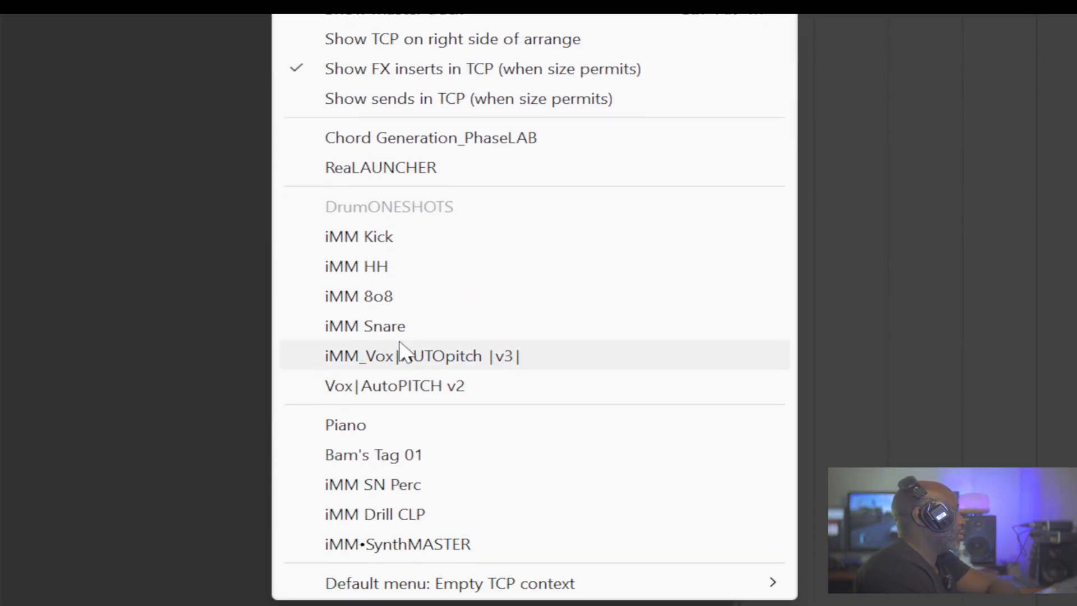
scroll(358, 337, down, 2)
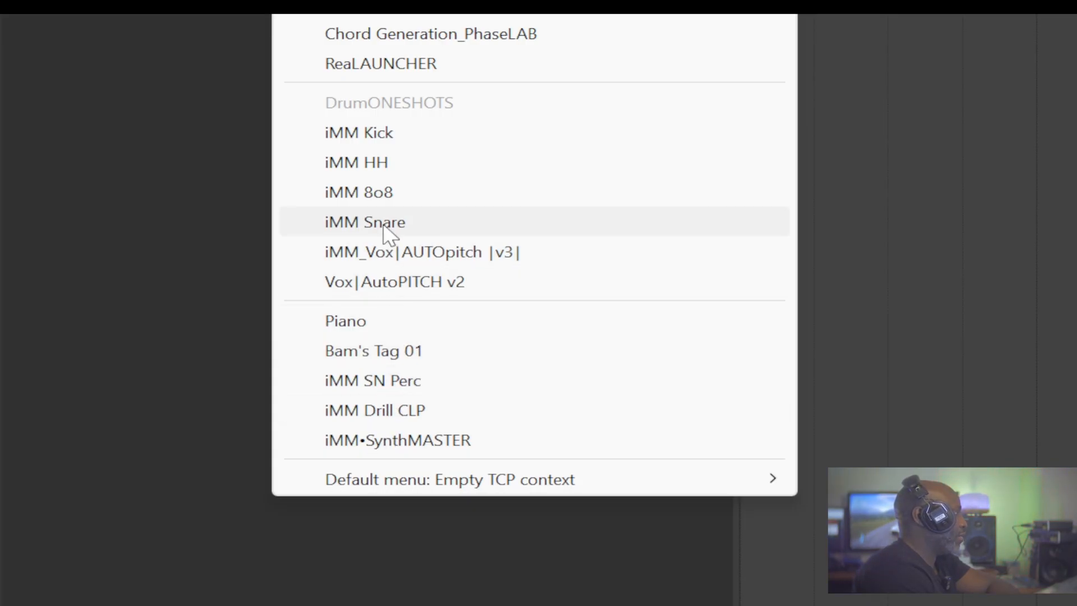
click(364, 135)
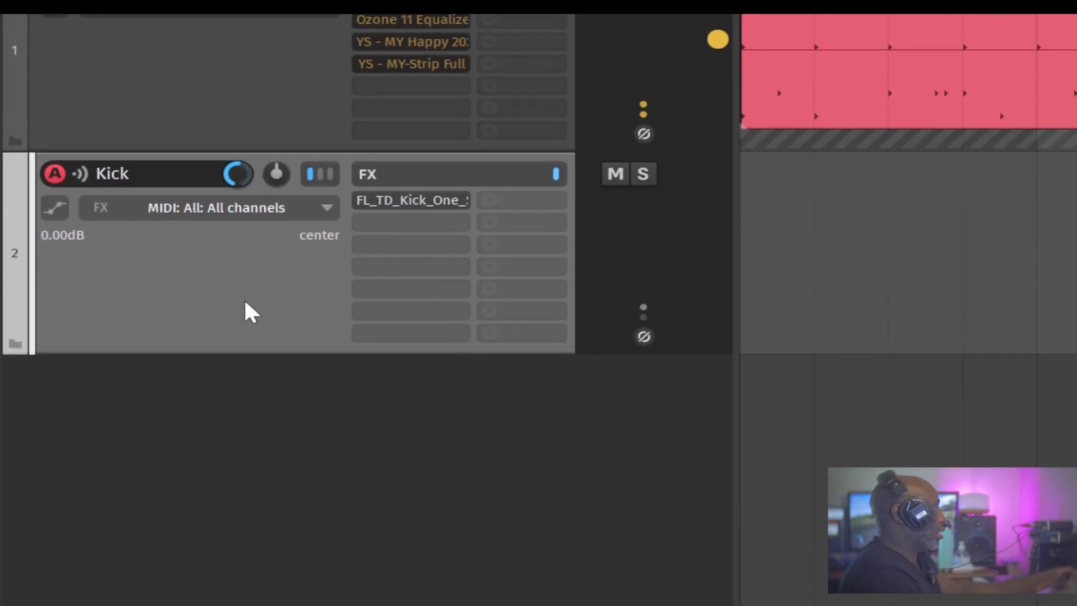
- Open the Kick track's sampler, step through its samples to FL_TD_Kick_One_Shot_07.wav, and close the sampler
click(377, 199)
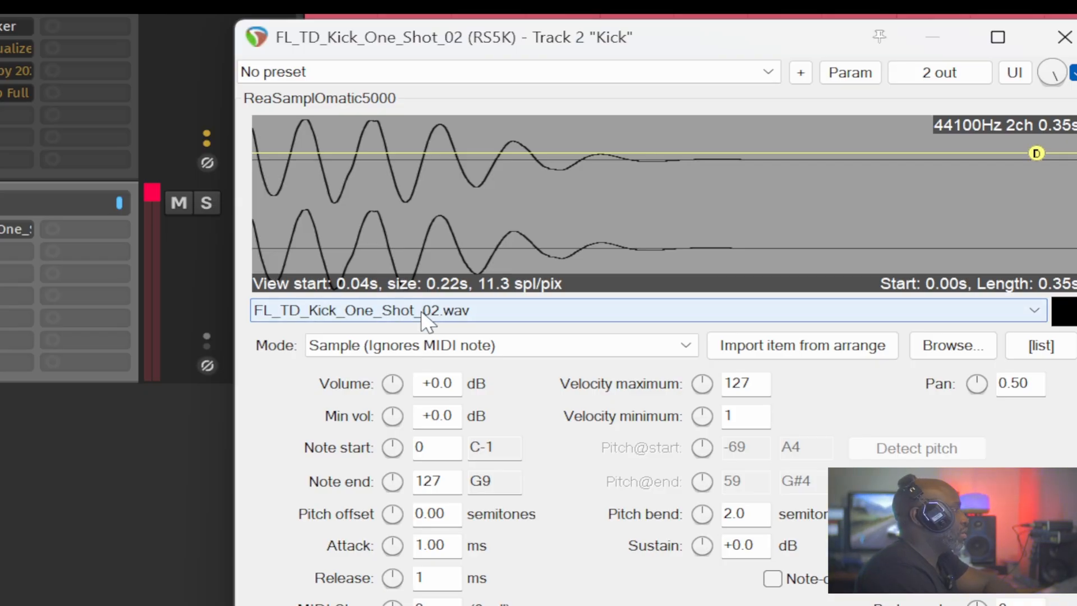
scroll(427, 320, down, 3)
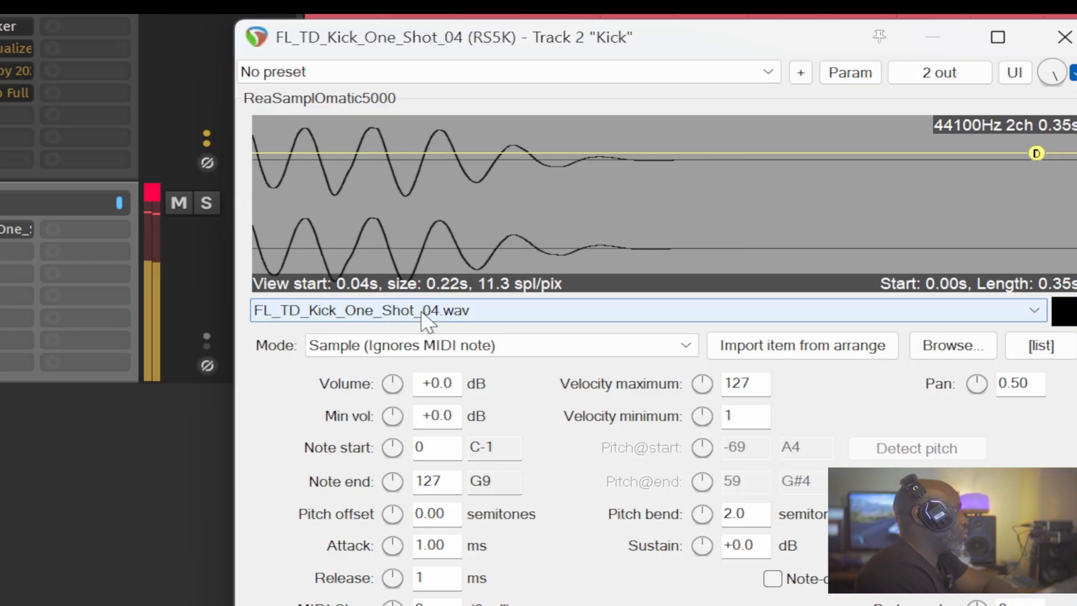
scroll(427, 321, down, 1)
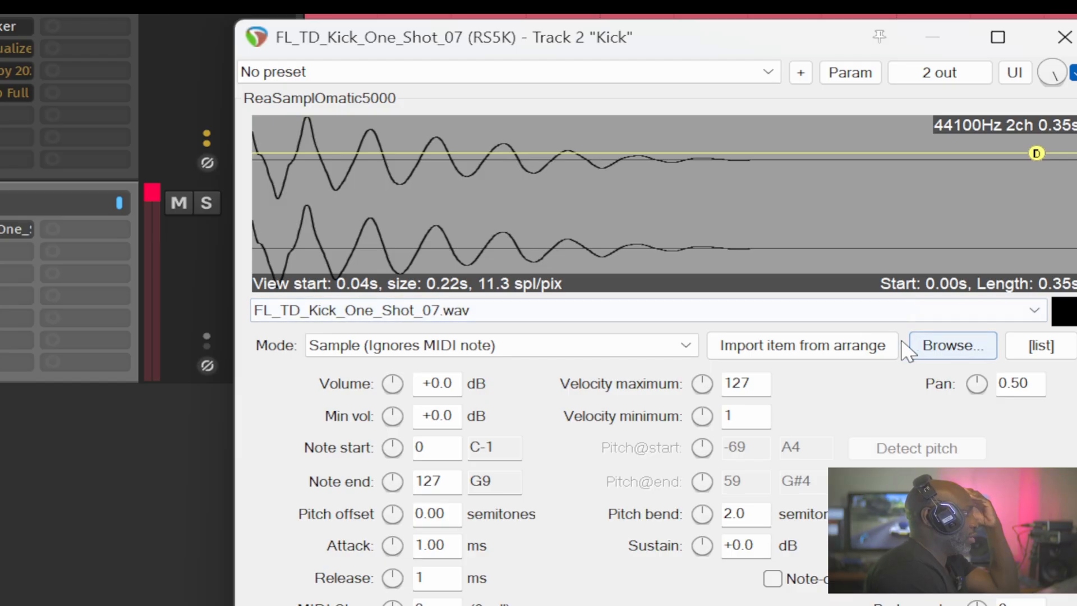
click(953, 345)
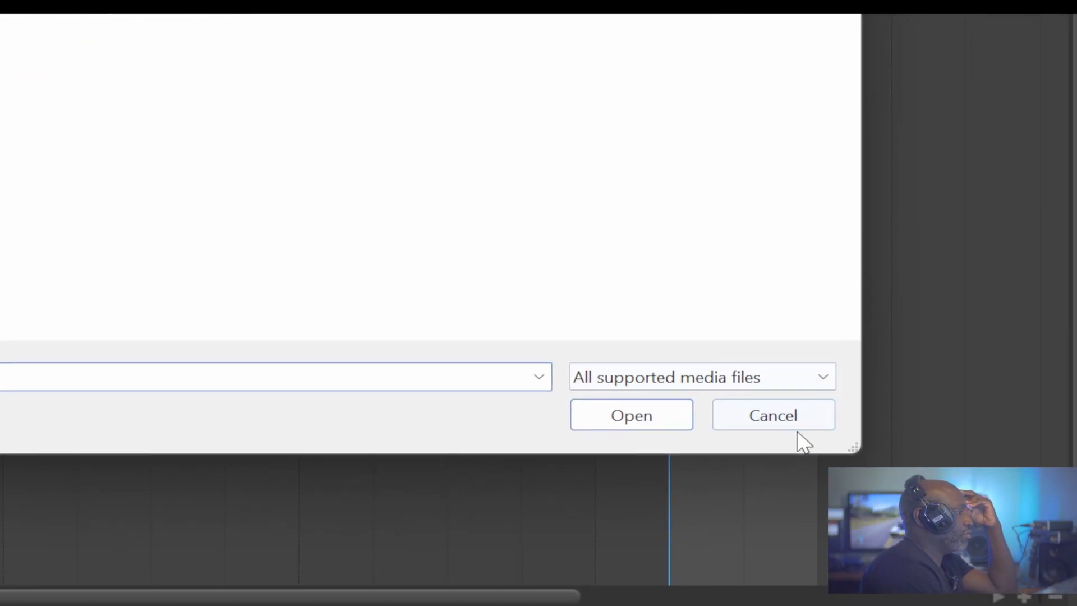
click(790, 418)
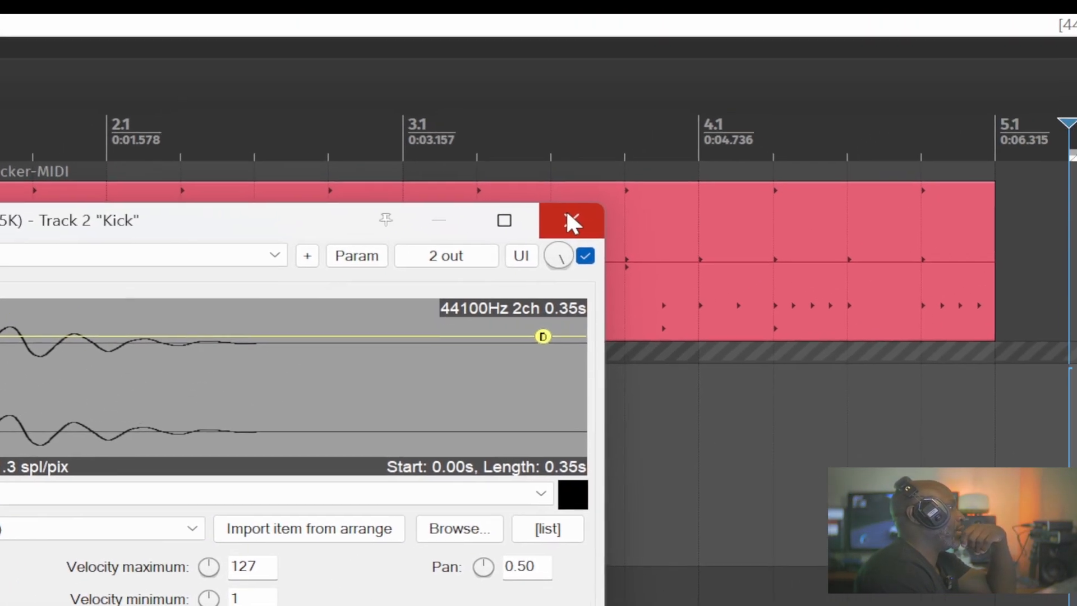
click(570, 221)
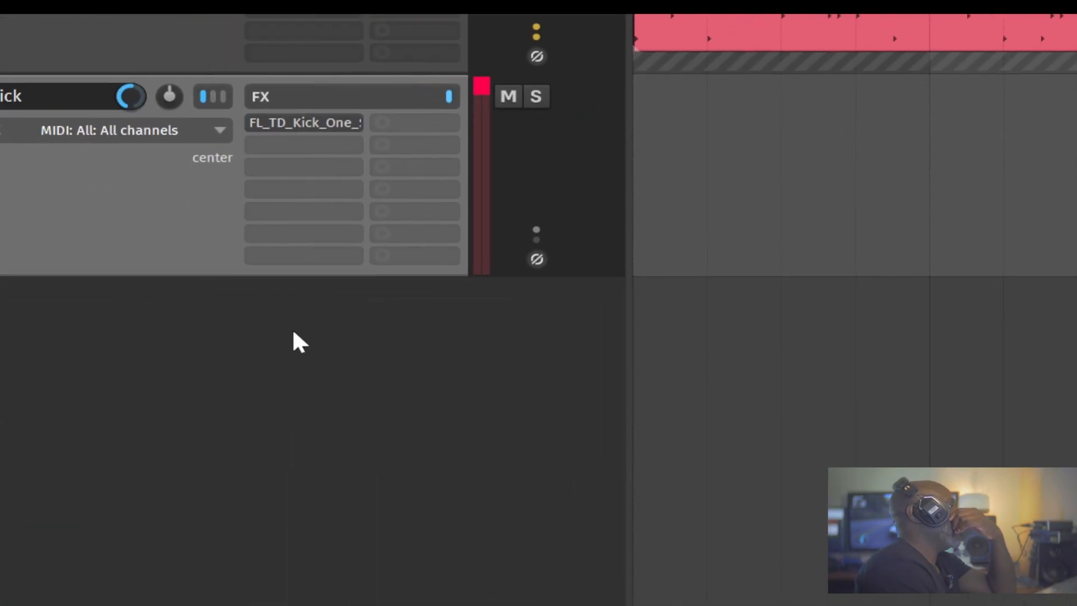
- Remove the Kick track from the project
right_click(340, 278)
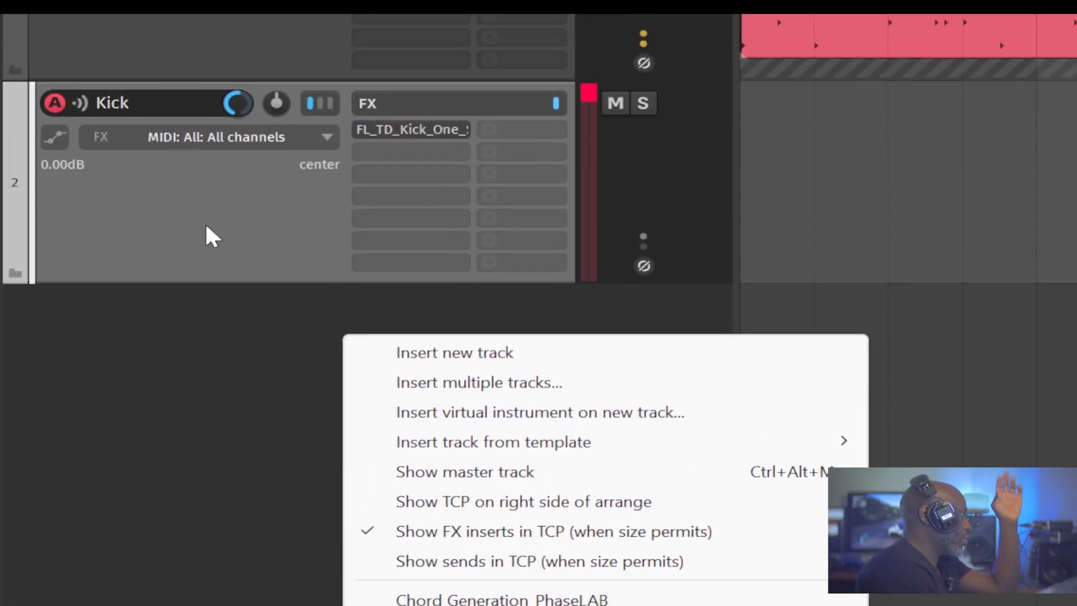
click(206, 300)
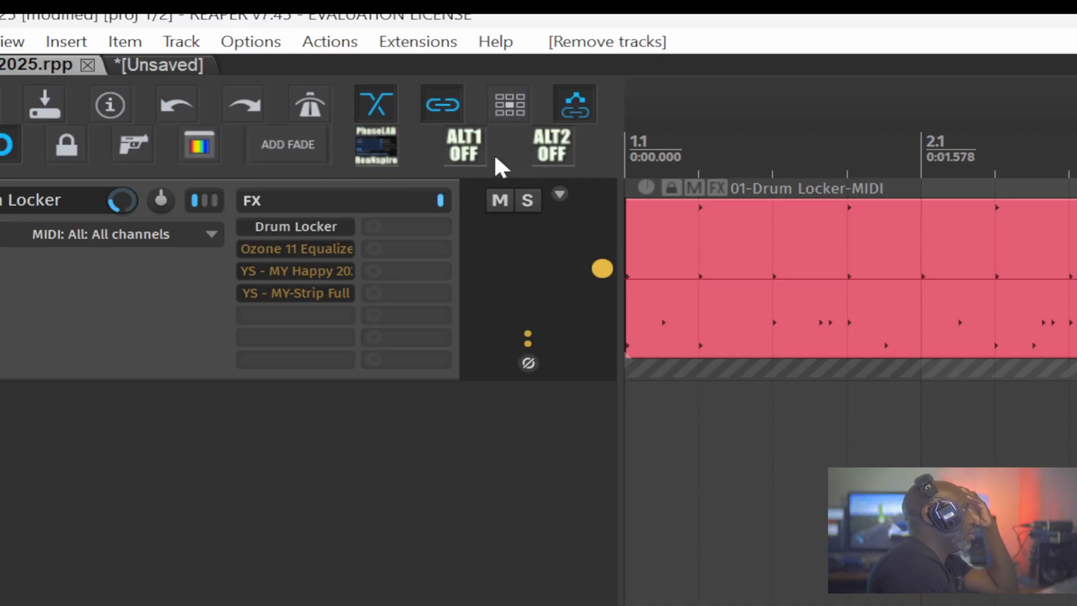
- Open menu and toolbar customization, choose Empty TCP context, and move the window to uncover the empty track area
right_click(593, 162)
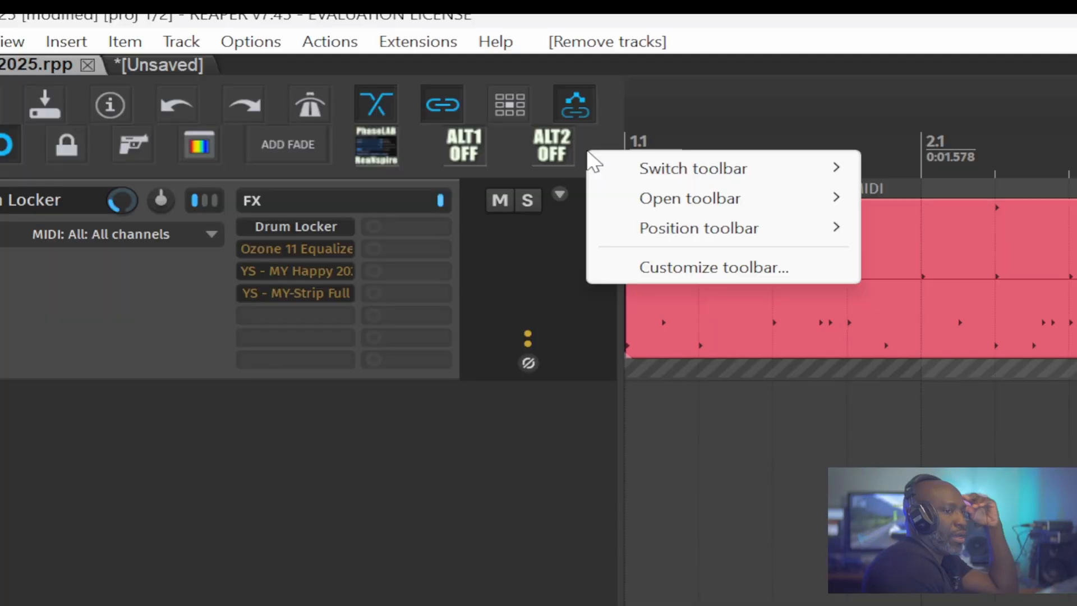
click(651, 269)
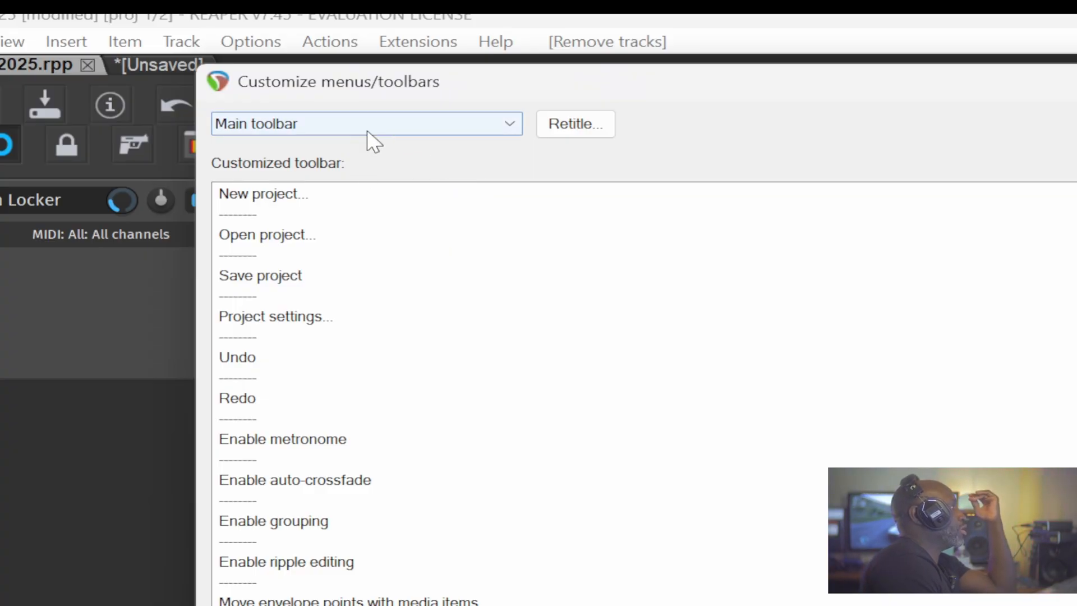
click(292, 123)
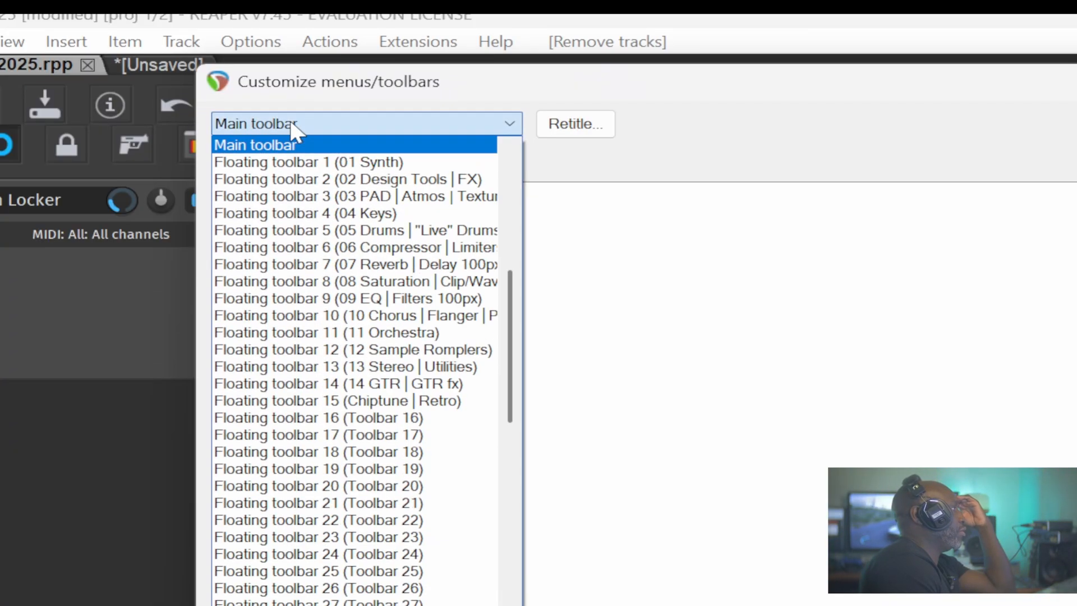
scroll(327, 449, up, 8)
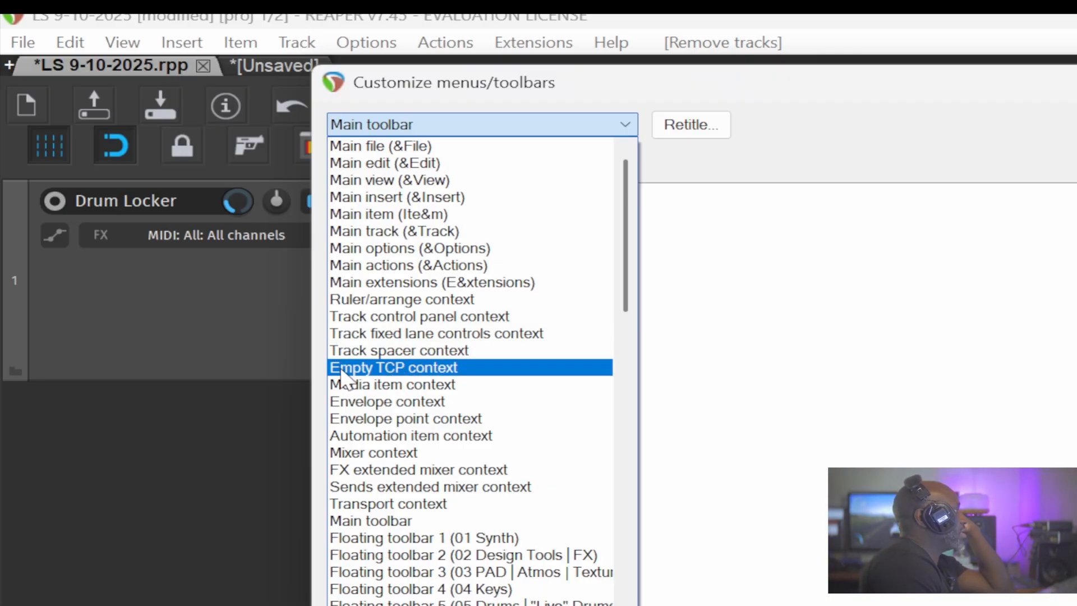
click(408, 370)
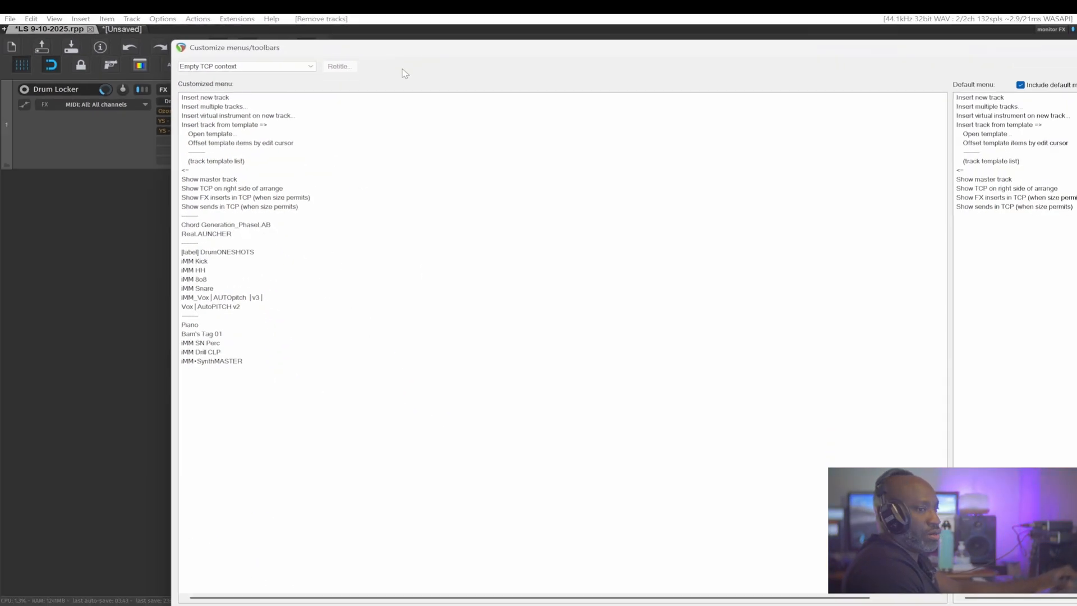
drag(435, 47, 293, 32)
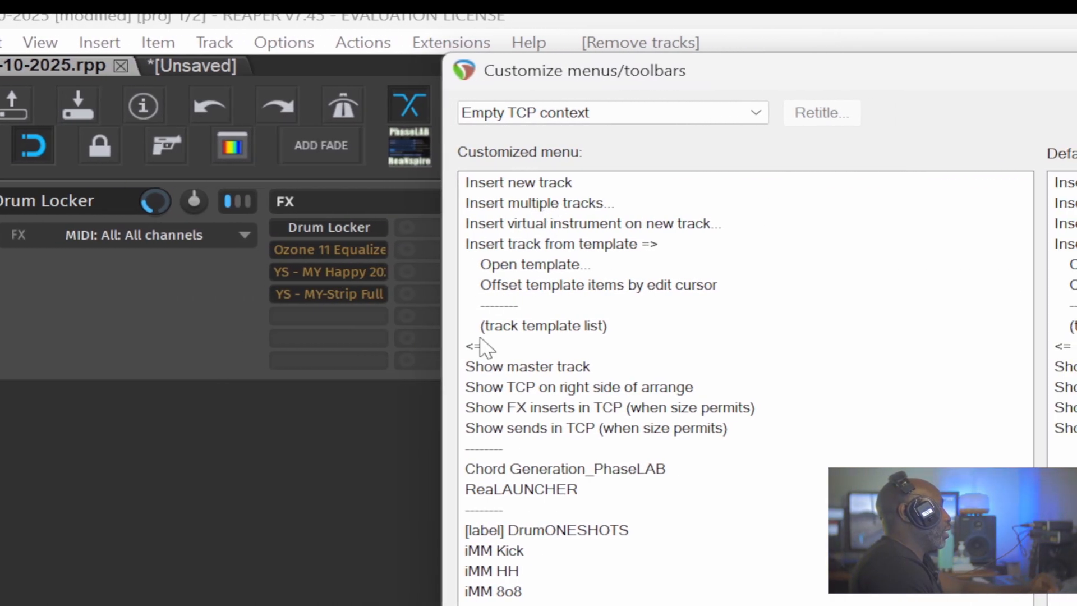
- Compare the customized Empty TCP context entries, including the custom track actions, with the actual context menu of the empty track area
click(510, 368)
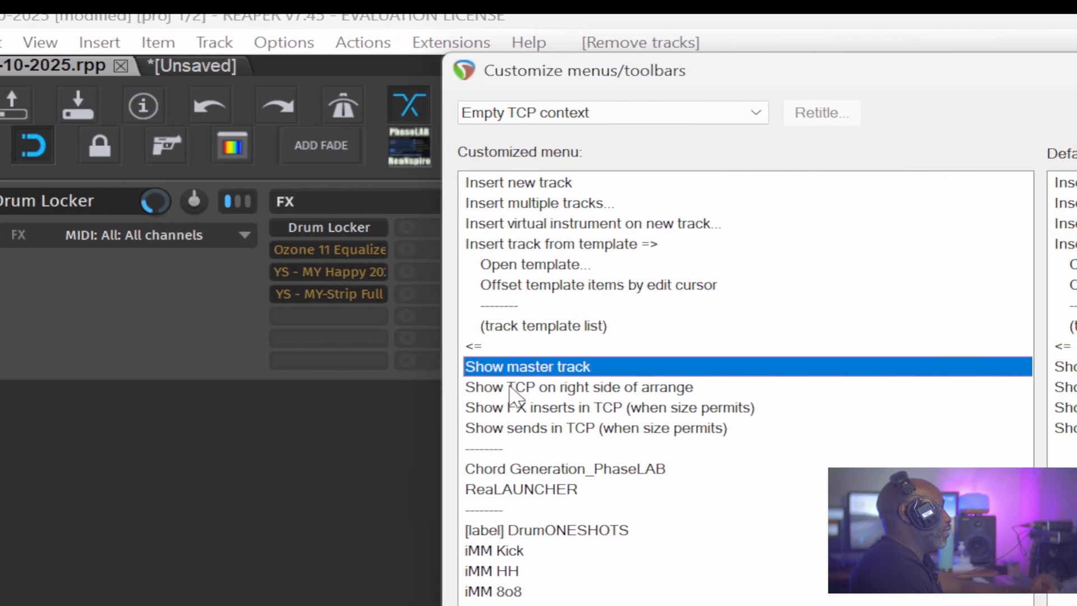
click(513, 387)
click(513, 407)
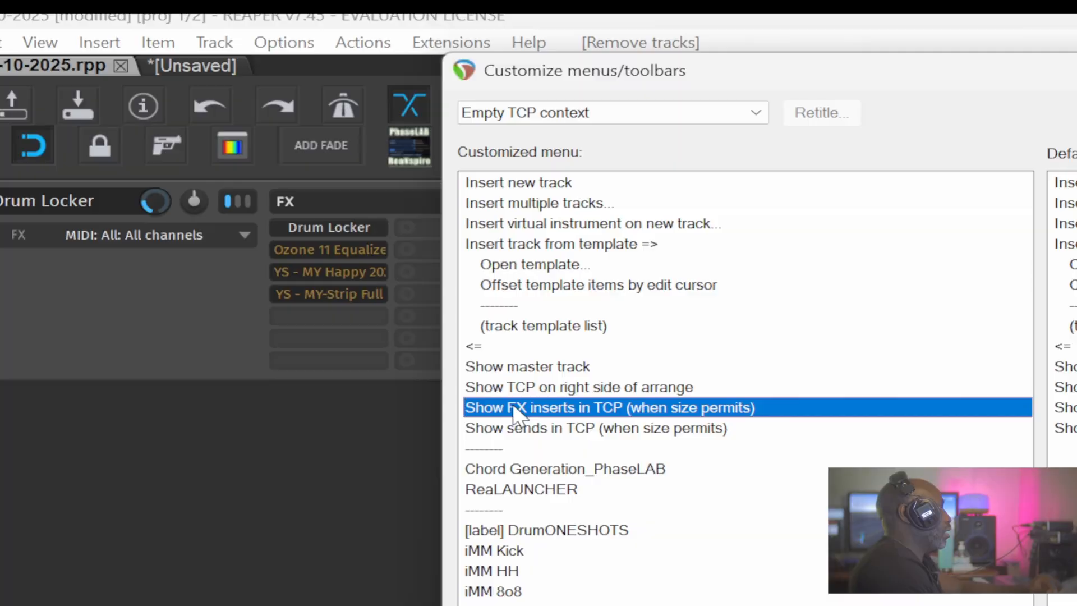
click(513, 367)
right_click(513, 367)
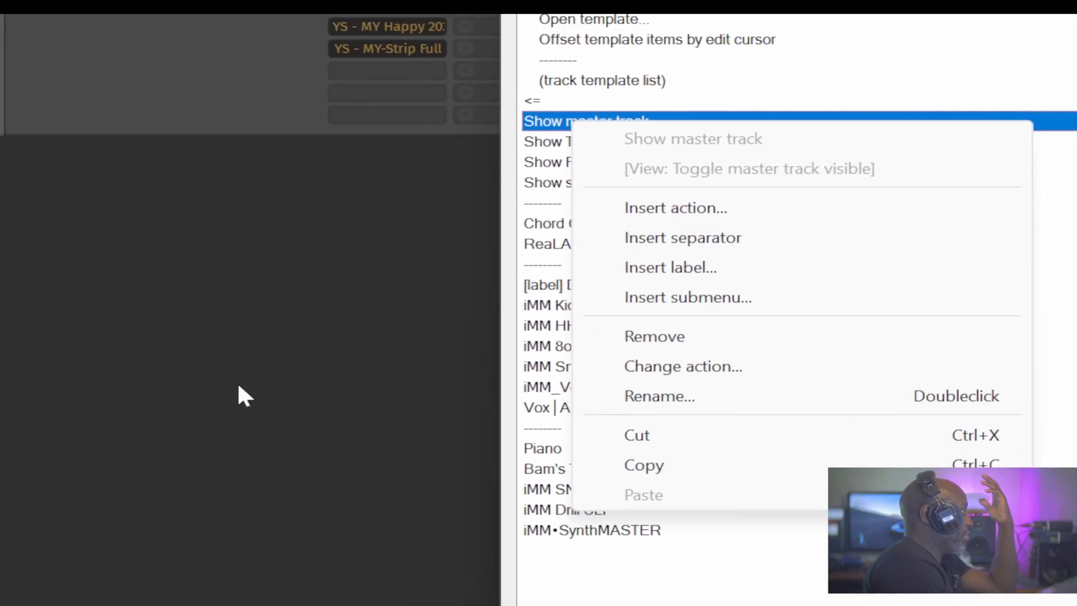
click(183, 555)
right_click(178, 534)
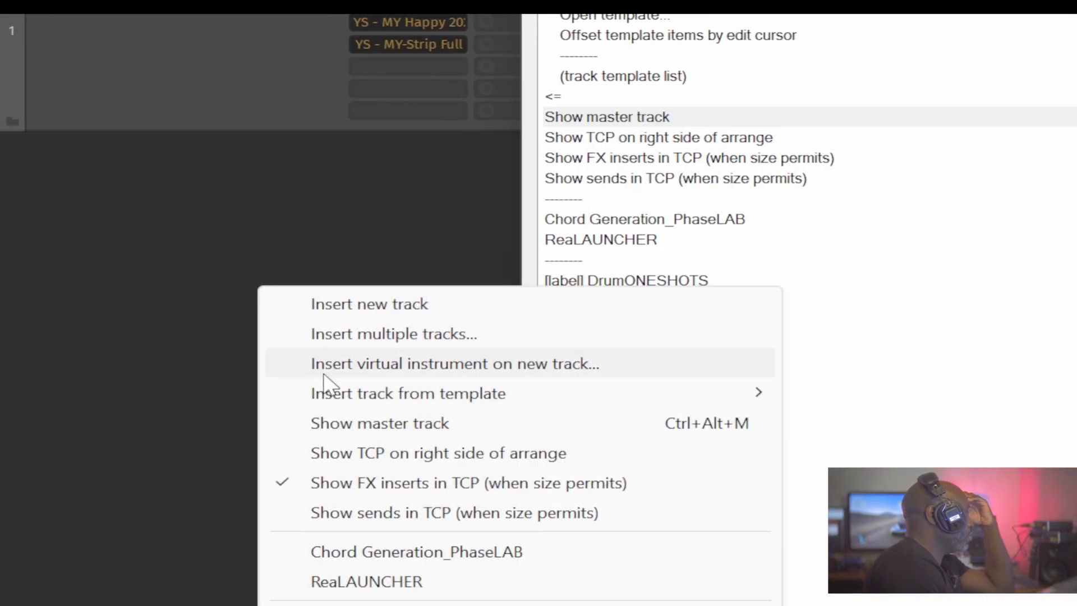
mouse_move(325, 395)
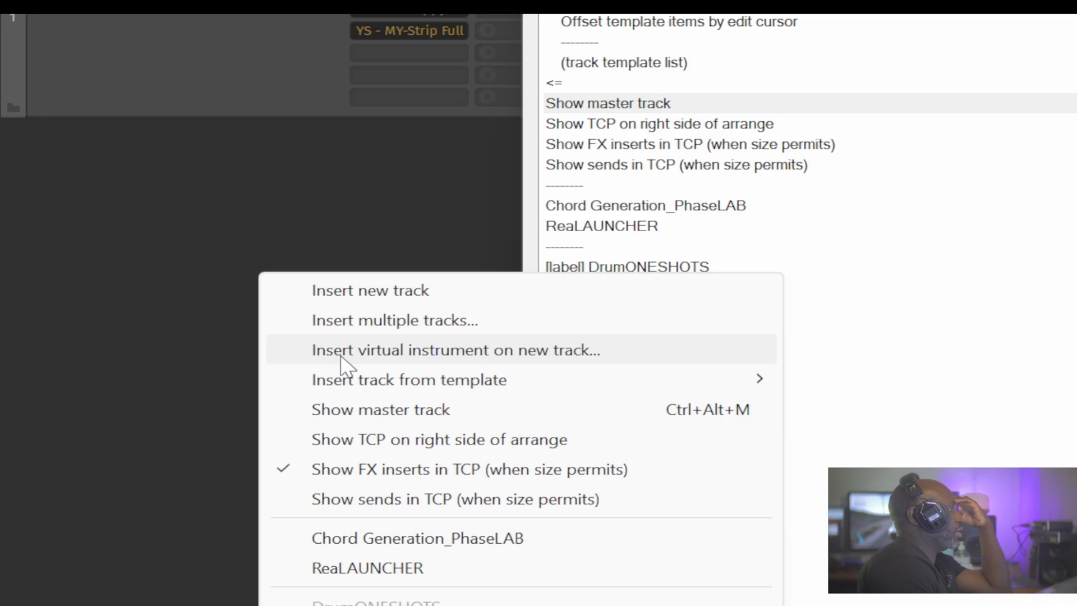
mouse_move(344, 379)
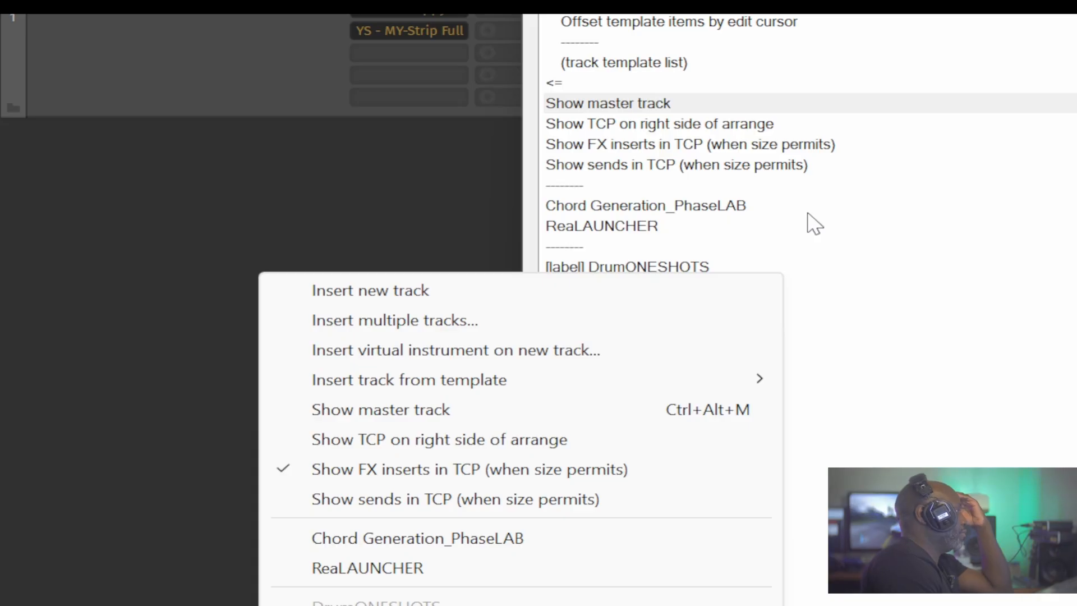
click(808, 212)
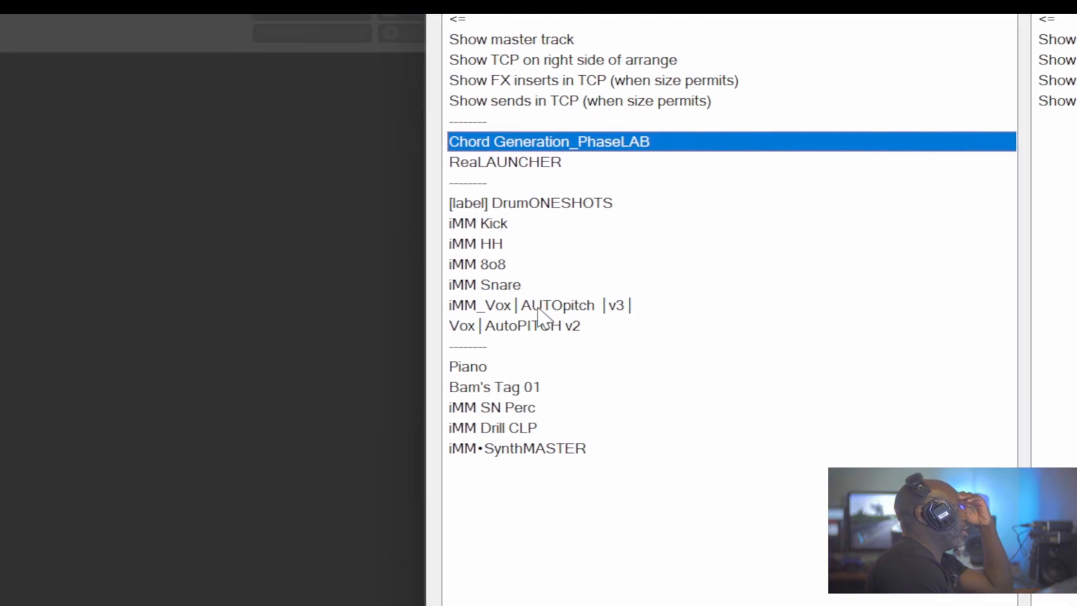
click(487, 286)
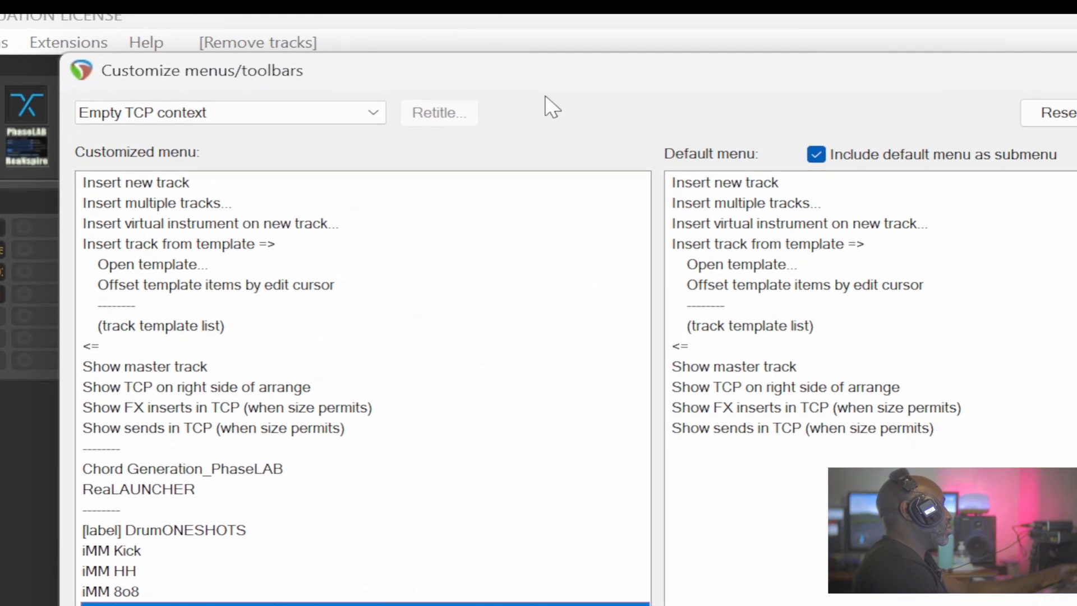
- Leave menu customization, search the FX browser for "tria", insert Triaz Player on a new track, and close its plug-in window
key(Escape)
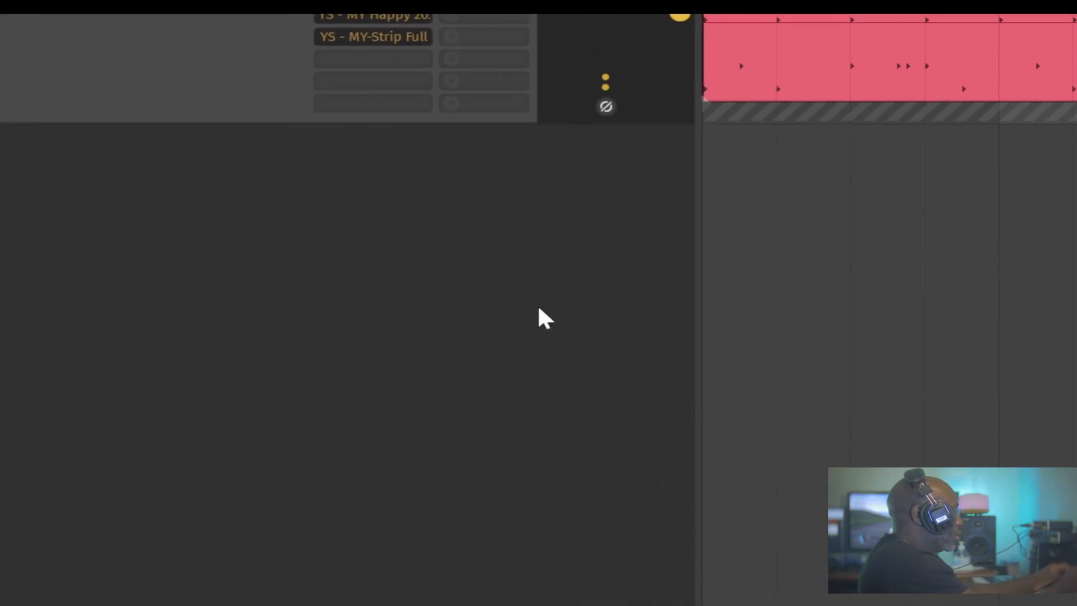
key(shift+f)
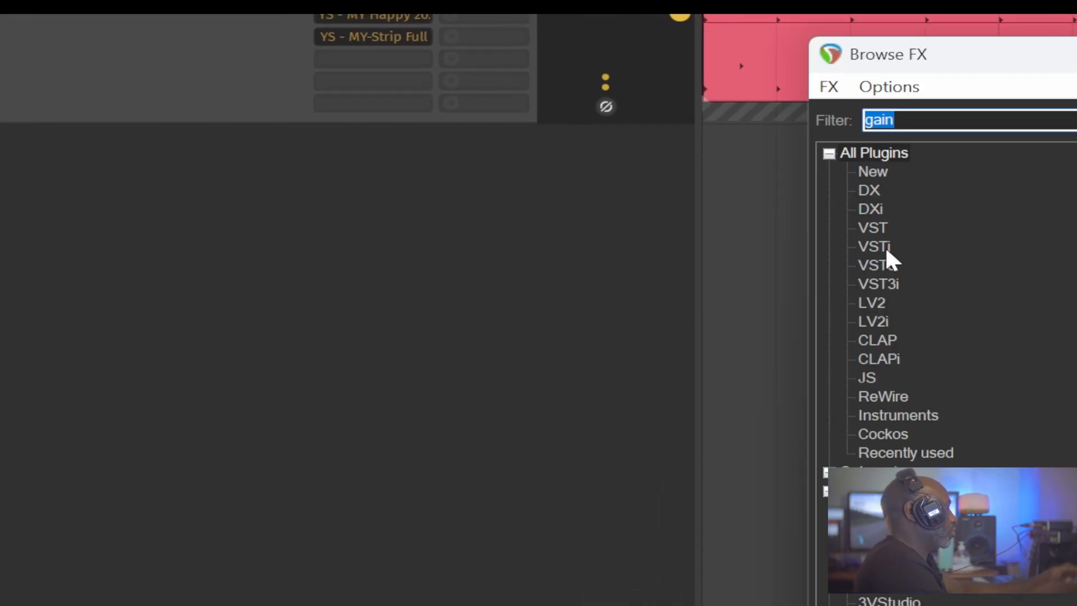
text(tria)
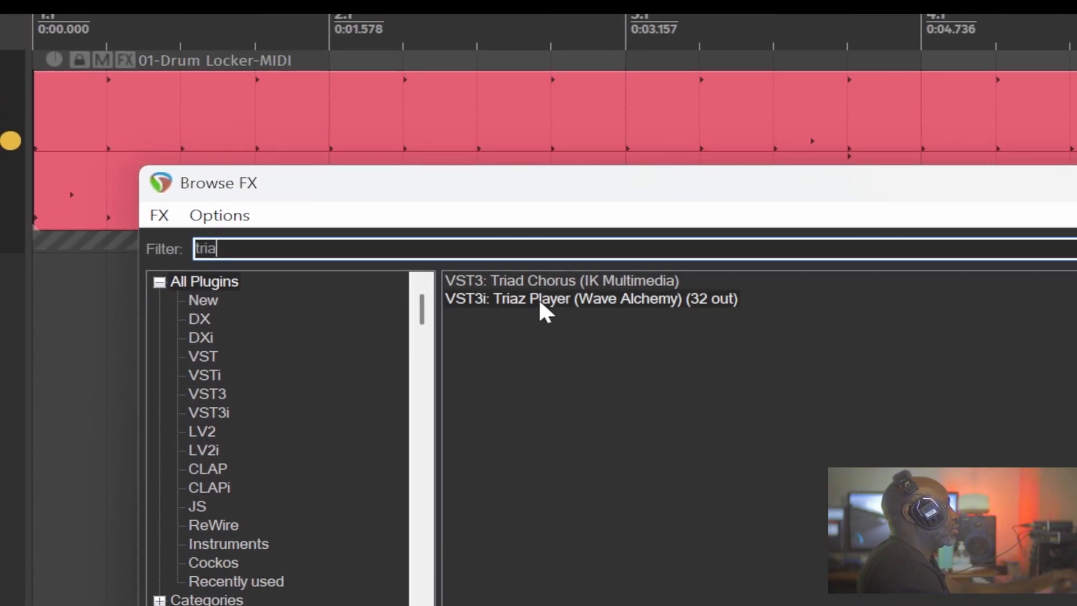
drag(538, 297, 320, 343)
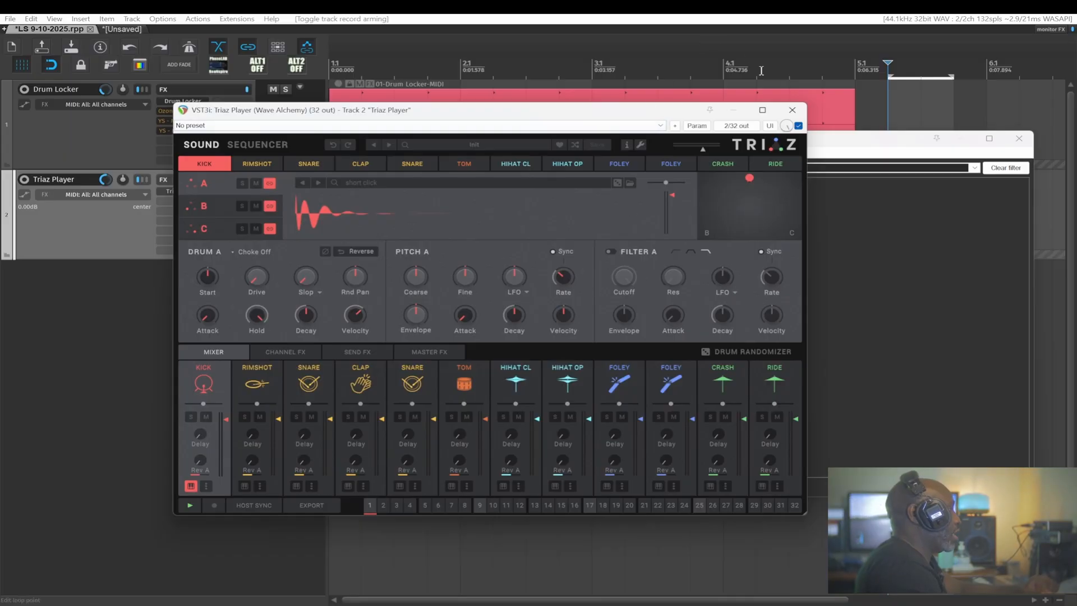
click(792, 110)
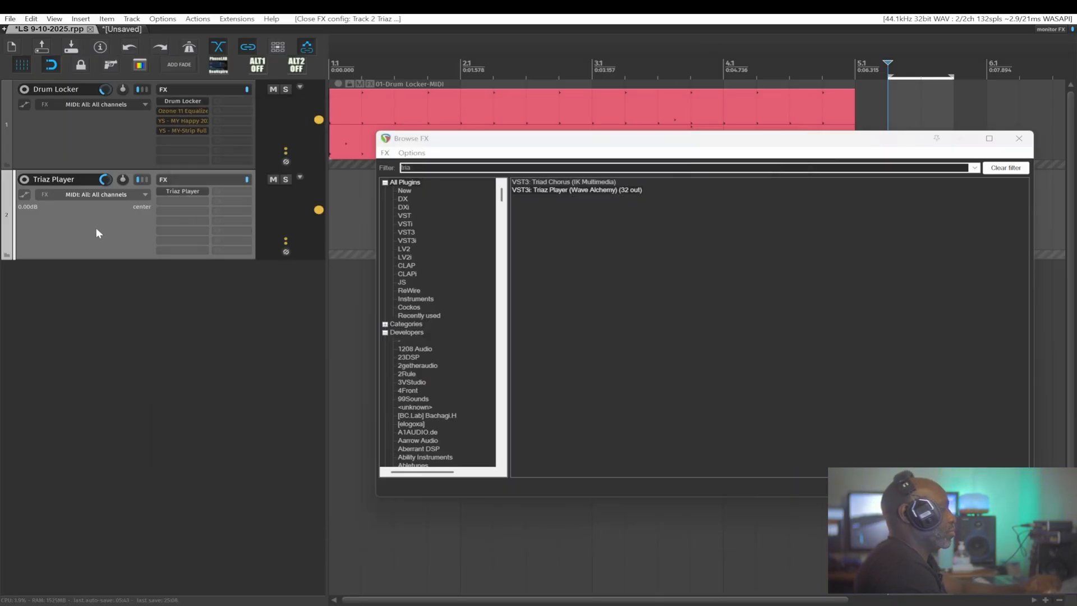
- Remove the Triaz Player track from the project and close the FX browser
key(Delete)
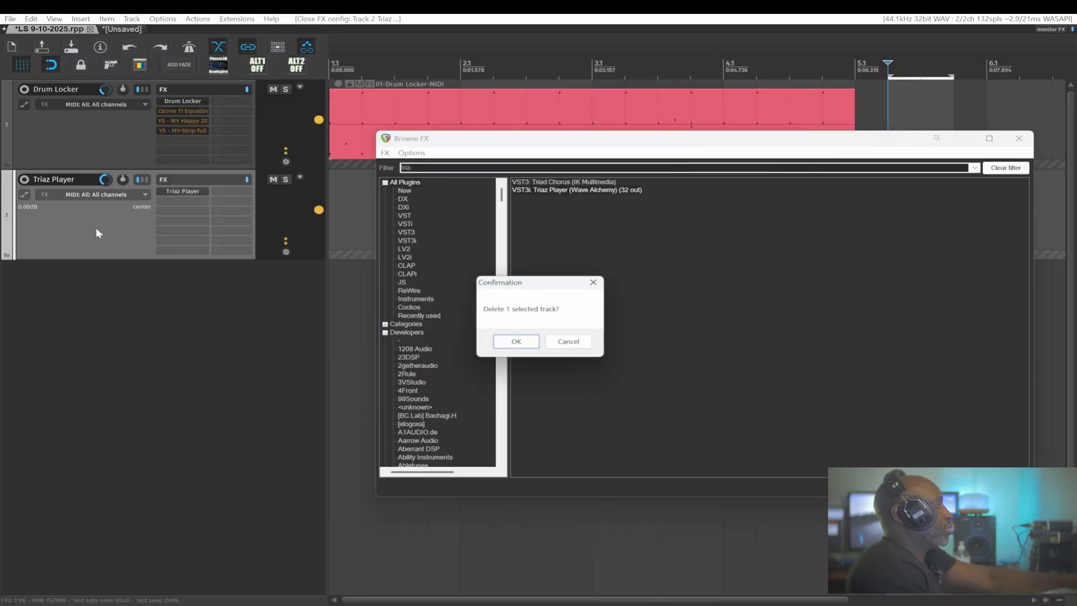
click(578, 343)
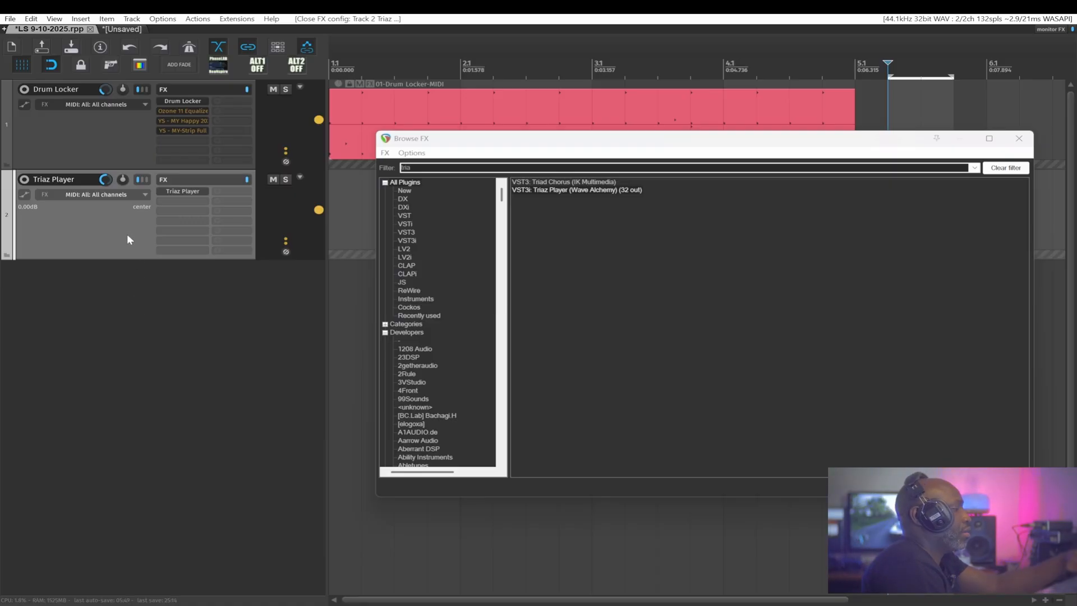
key(Delete)
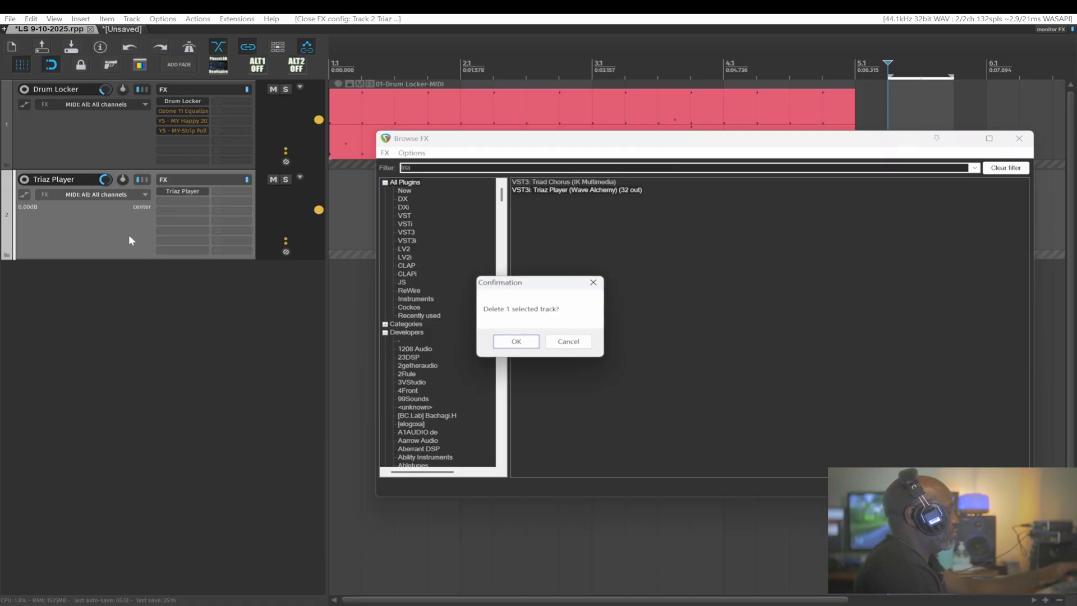
key(Return)
click(798, 267)
key(Escape)
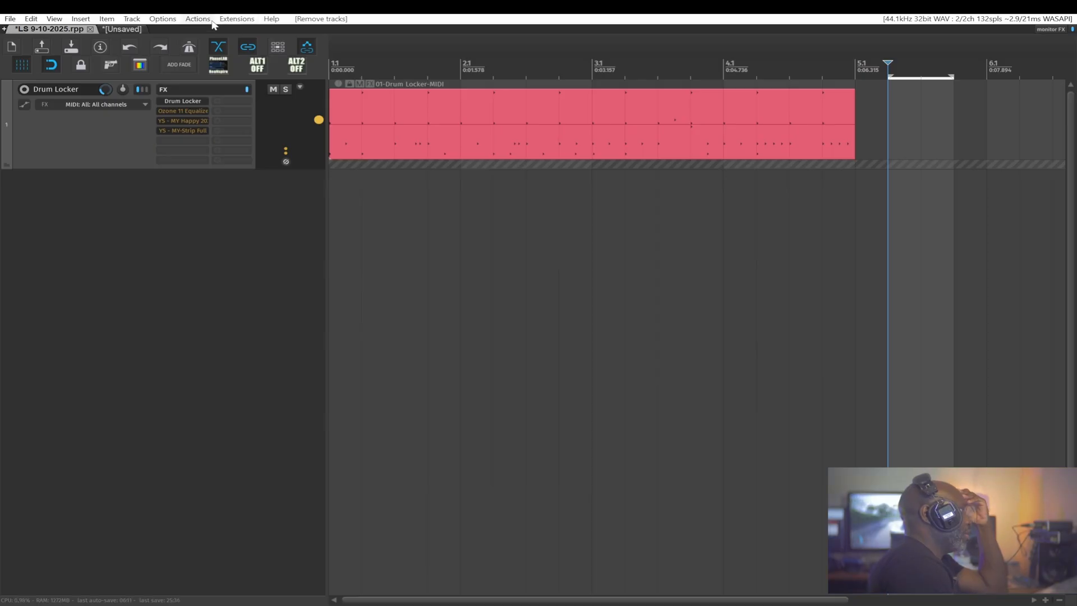
- Open the SWS/S&M Resources list, sort the track templates by name, look up Triaz Player's slot number, and close the list
click(237, 20)
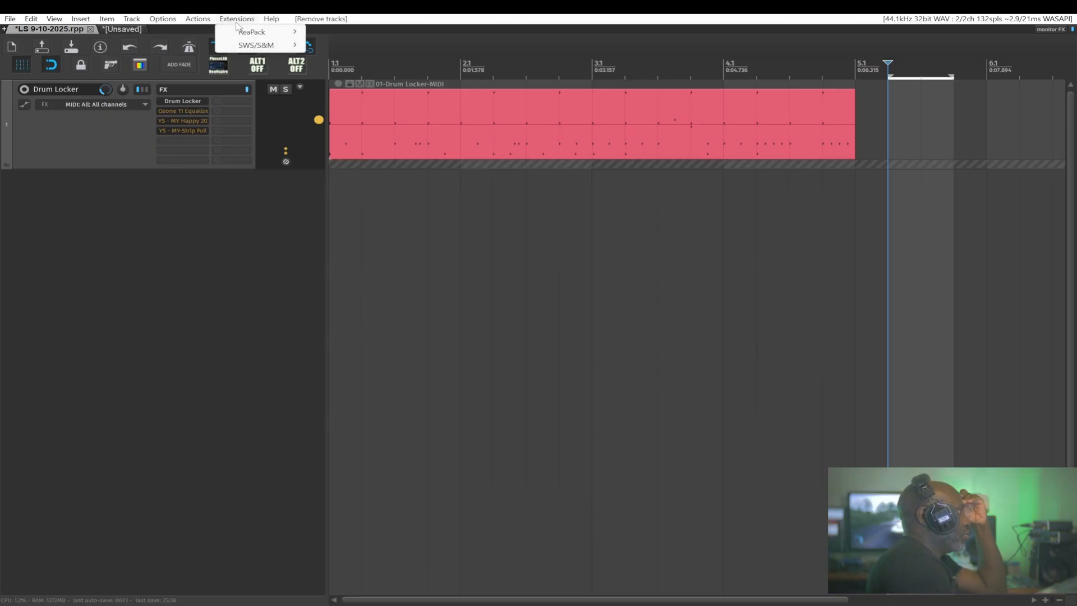
mouse_move(235, 49)
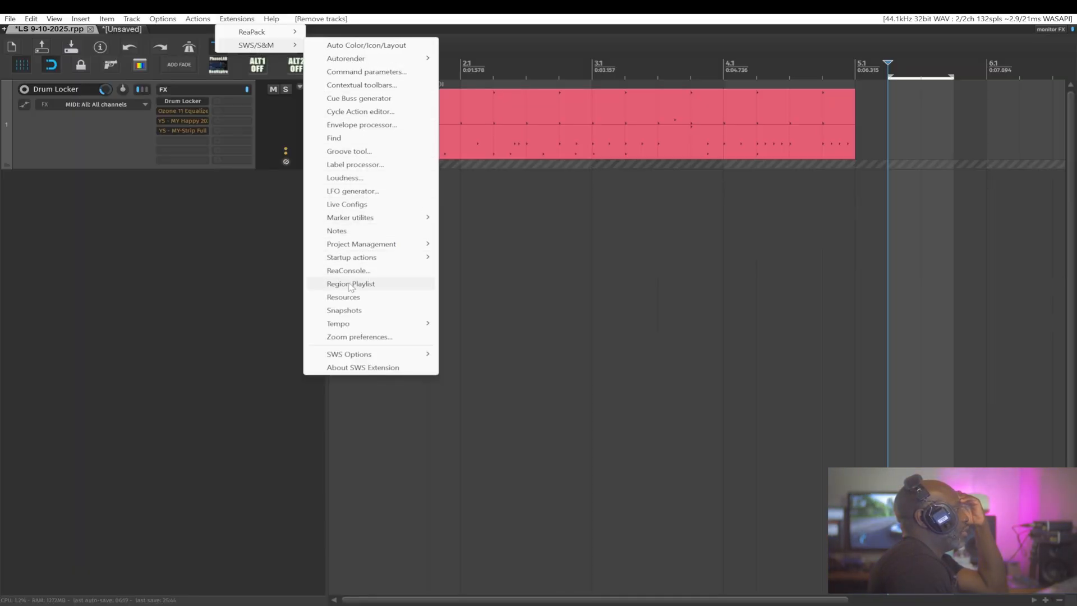
click(359, 297)
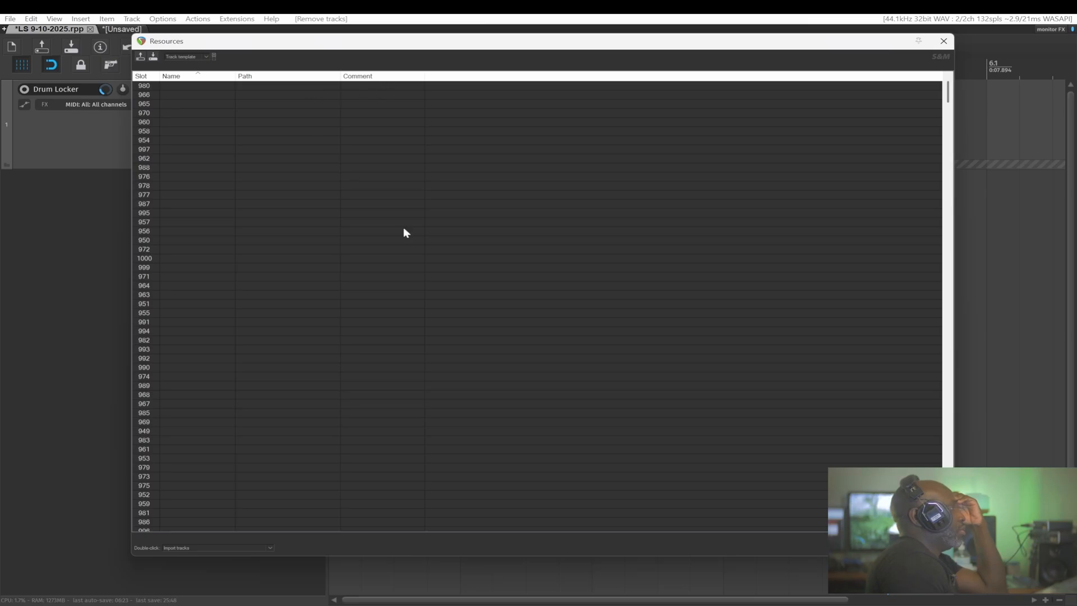
click(179, 77)
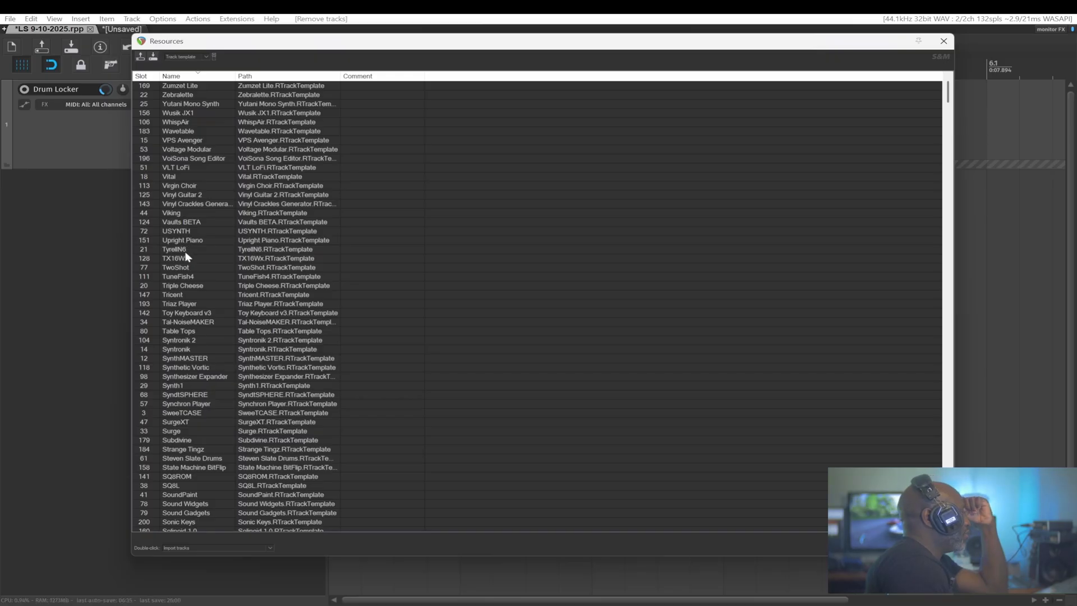
click(173, 305)
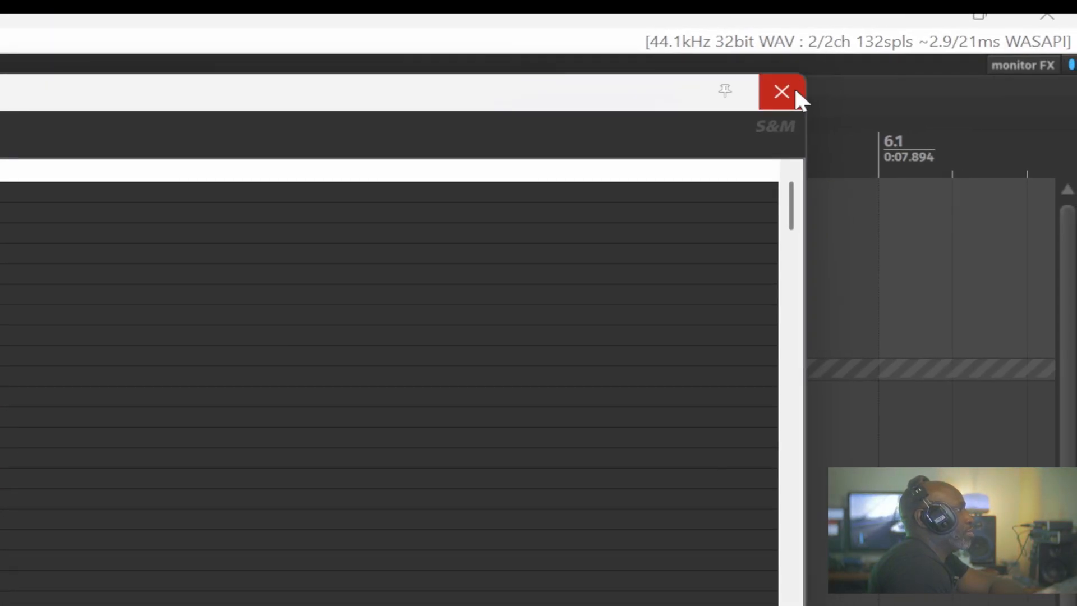
click(795, 89)
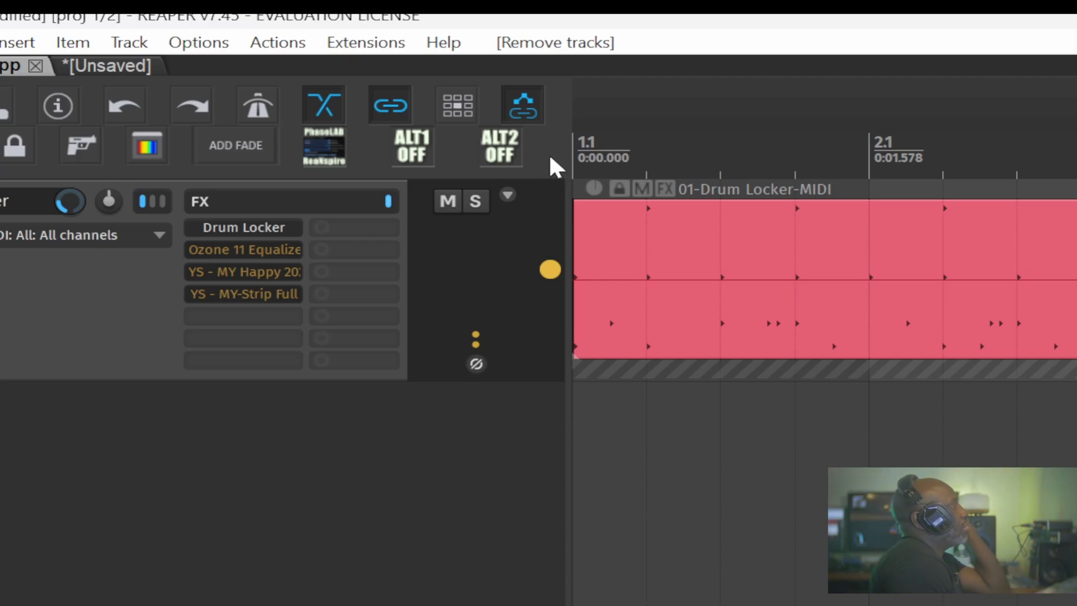
- Open the menu and toolbar customization again and choose the Empty TCP context
right_click(550, 157)
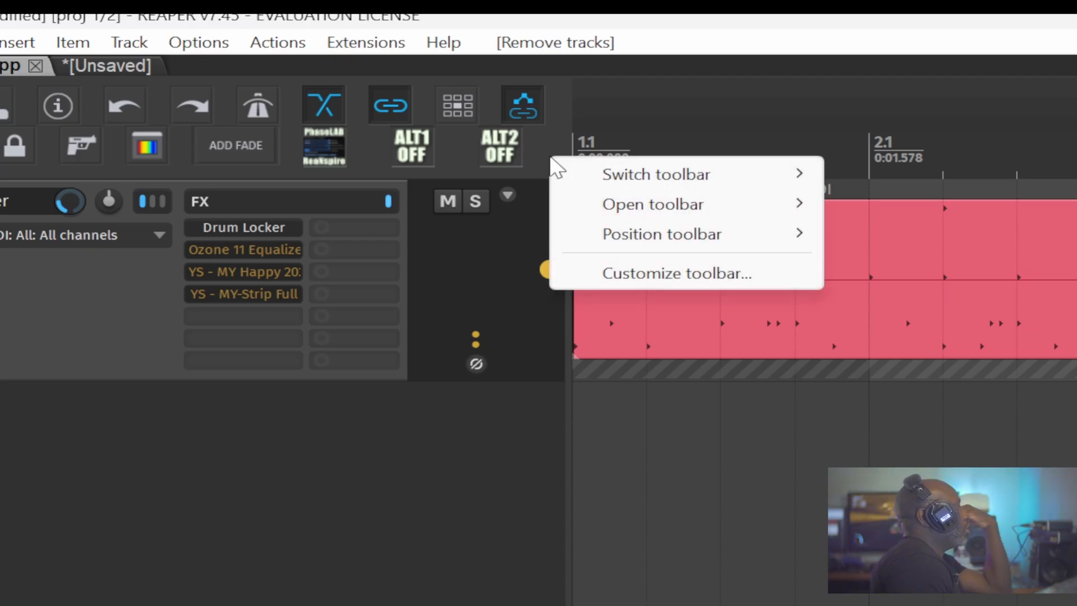
click(603, 273)
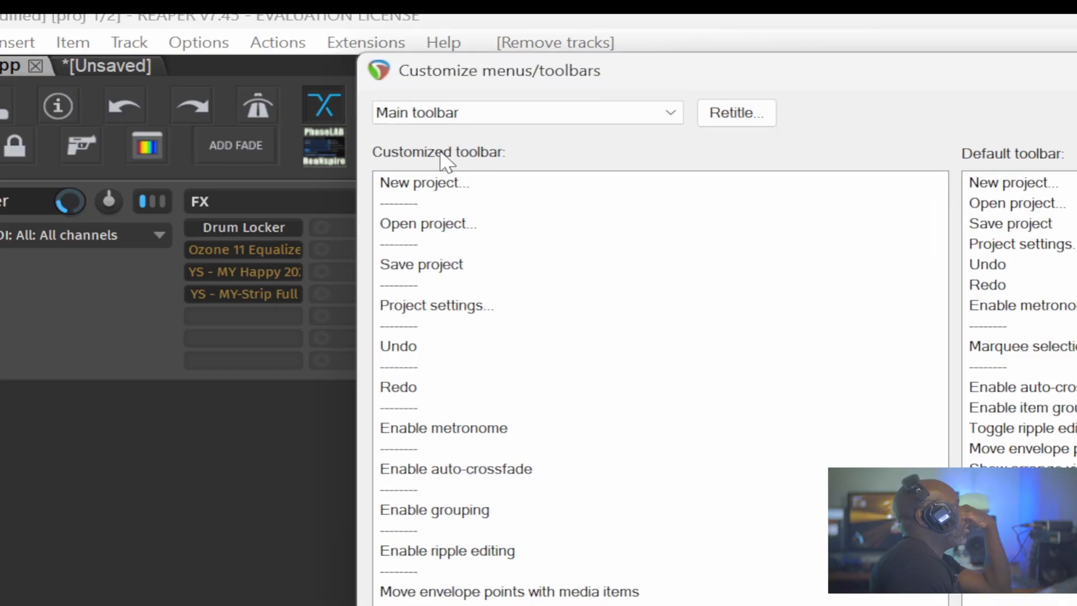
click(465, 114)
scroll(479, 208, up, 10)
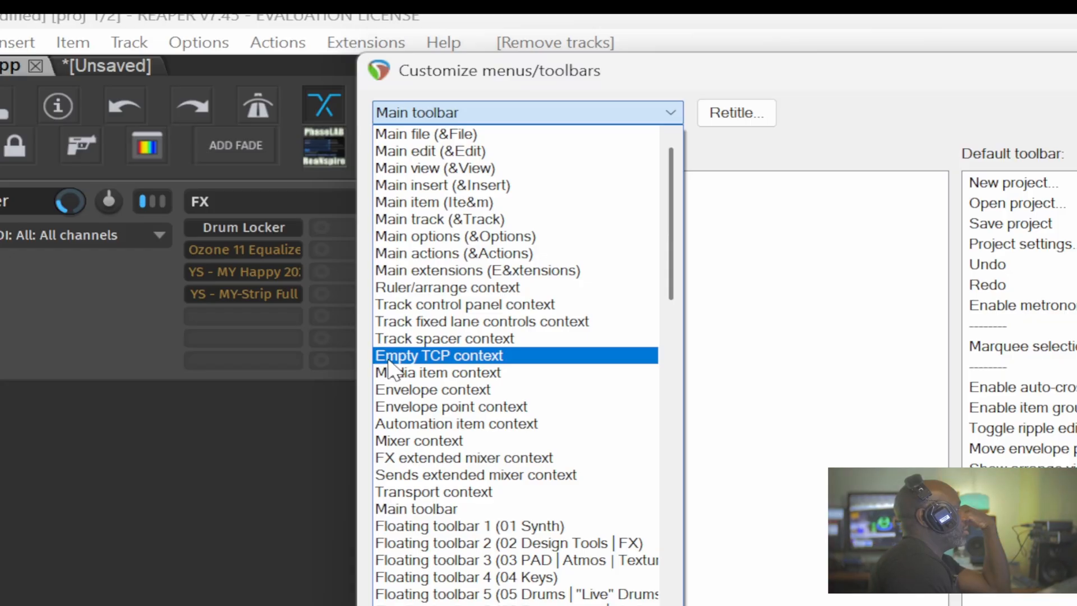
click(474, 358)
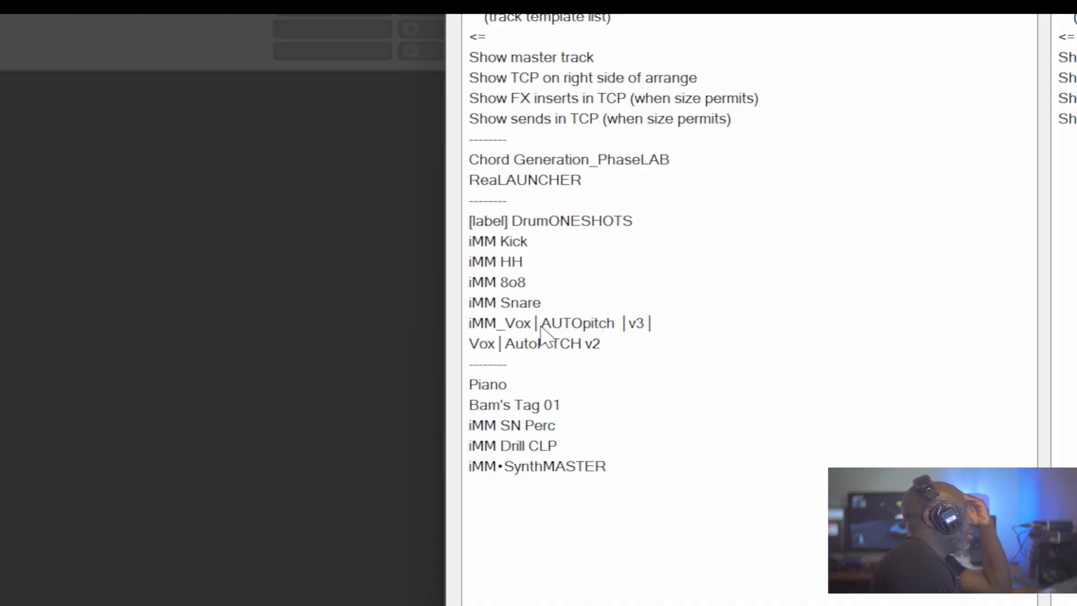
- Insert the action that imports tracks from track template slot 193 above the iMM_Vox|AUTOpitch |v3| entry
right_click(542, 328)
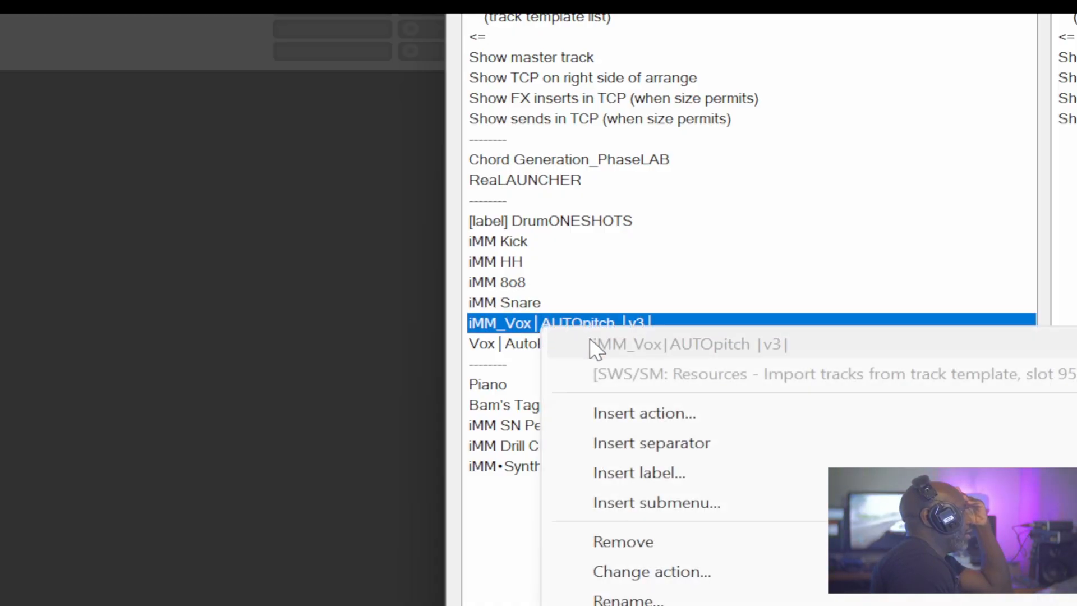
click(613, 413)
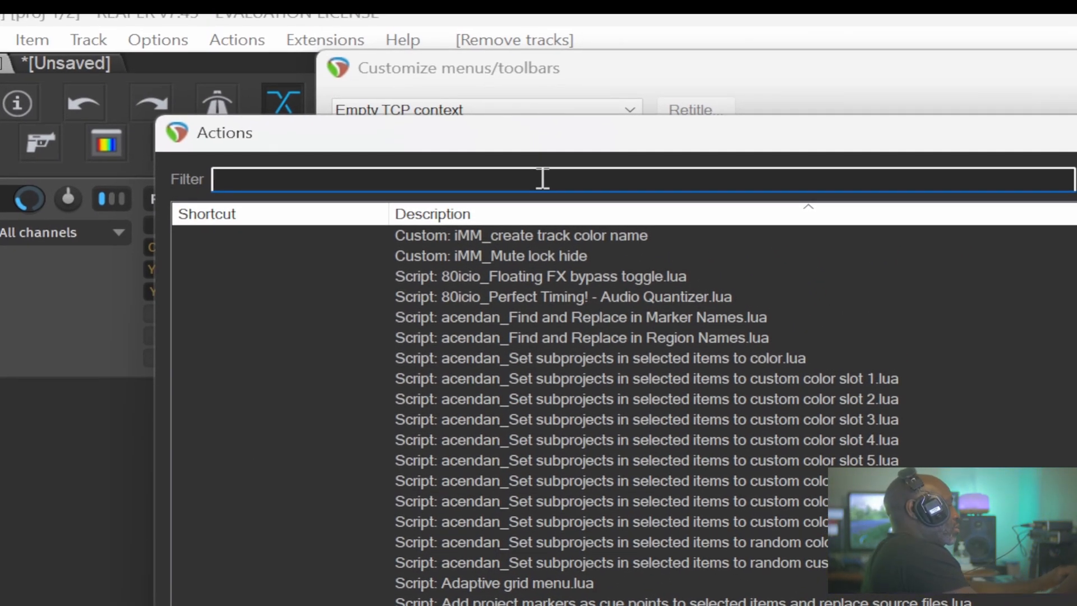
text(import)
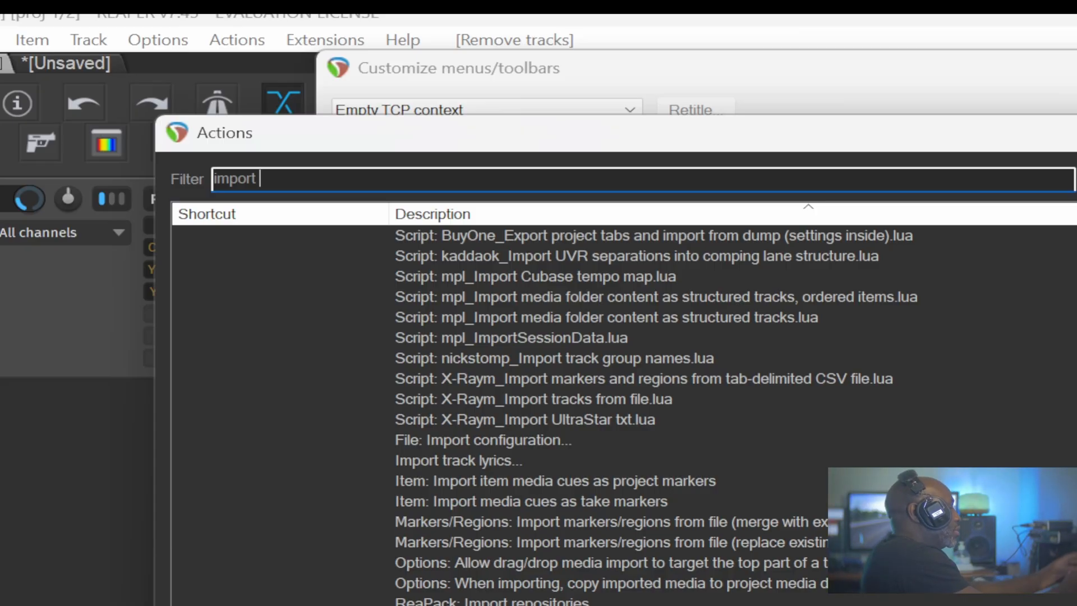
text(193)
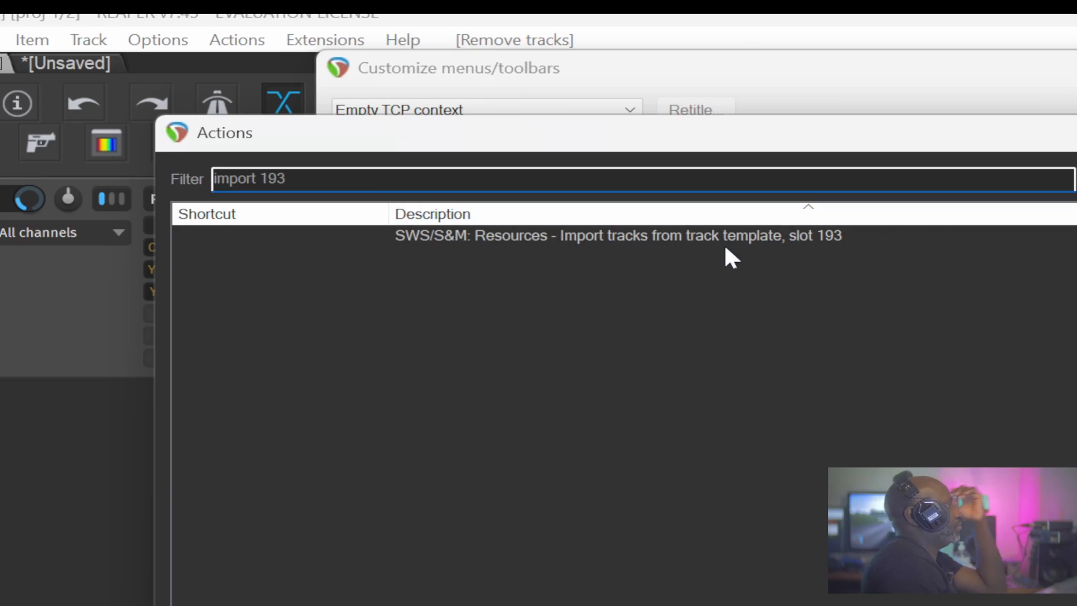
double_click(668, 236)
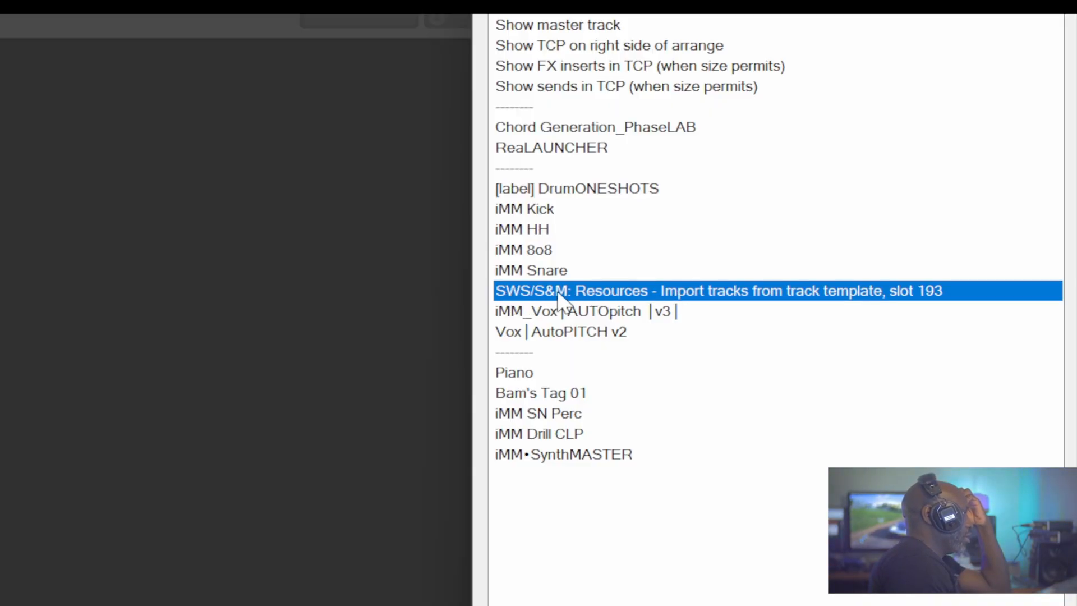
- Rename the new slot 193 menu entry as Triaz Player and save the customized menu
double_click(874, 293)
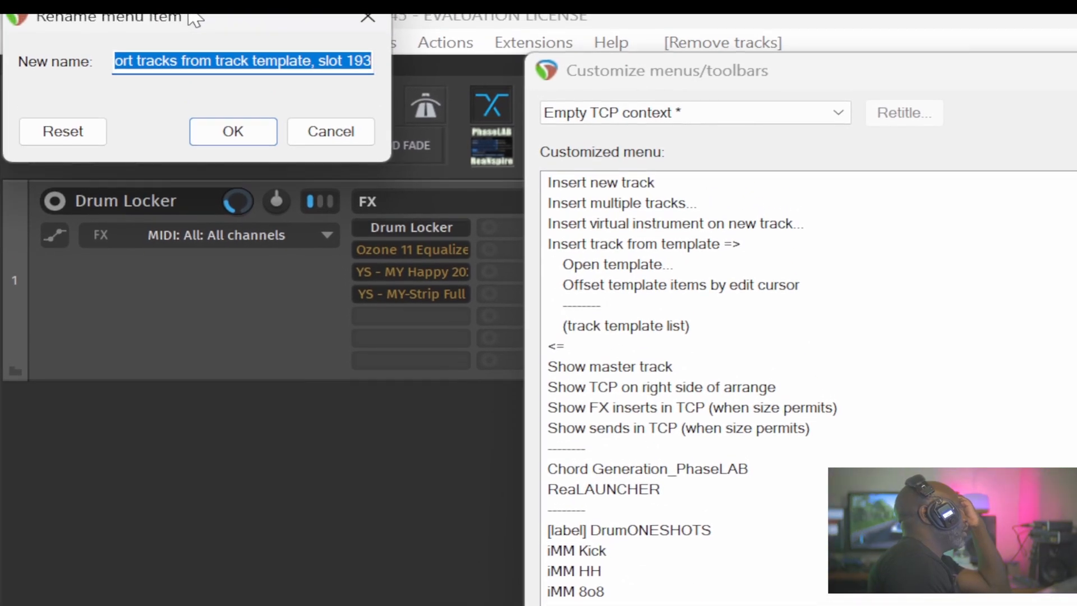
drag(193, 19, 882, 428)
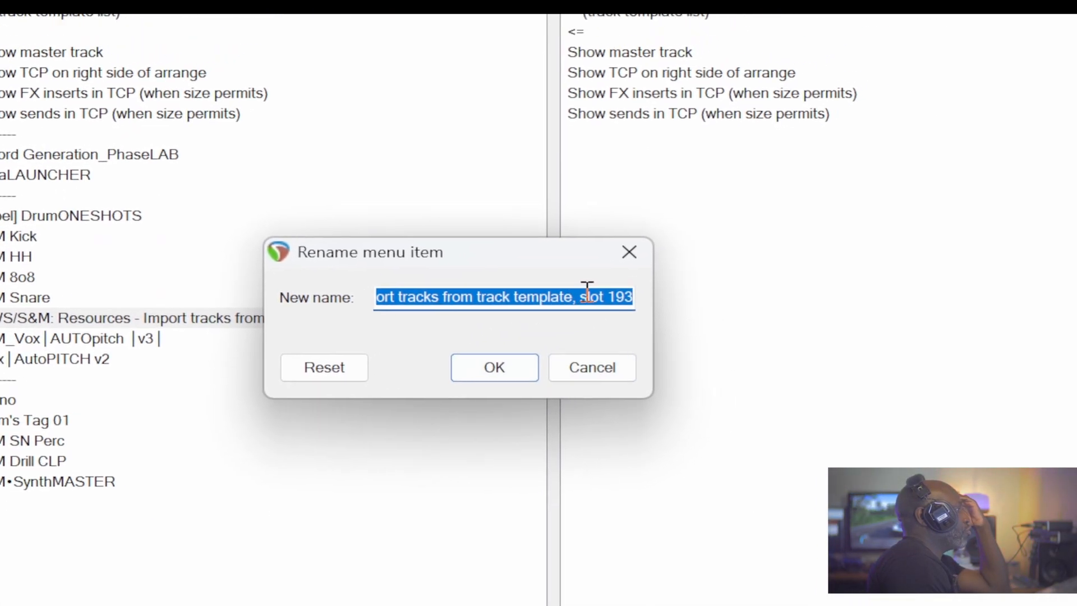
text(Tr)
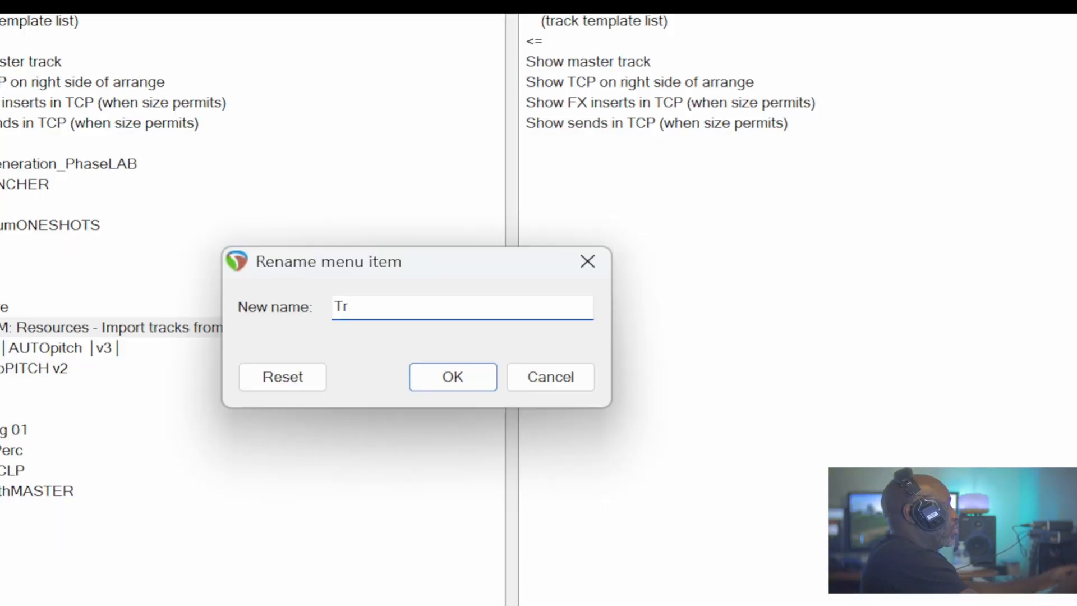
text(iaz Pl)
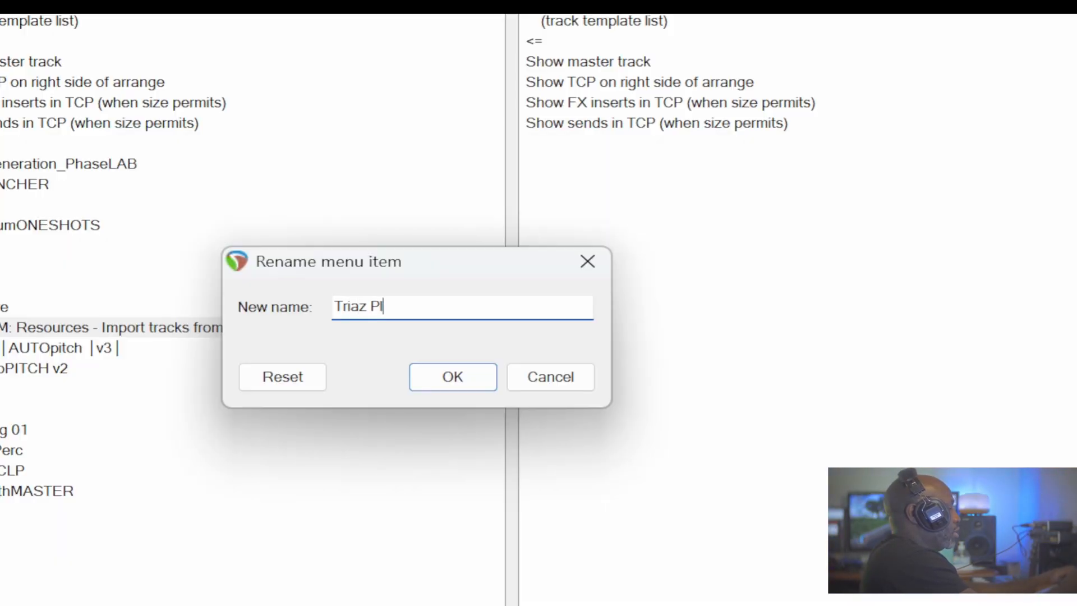
text(ayer)
key(Return)
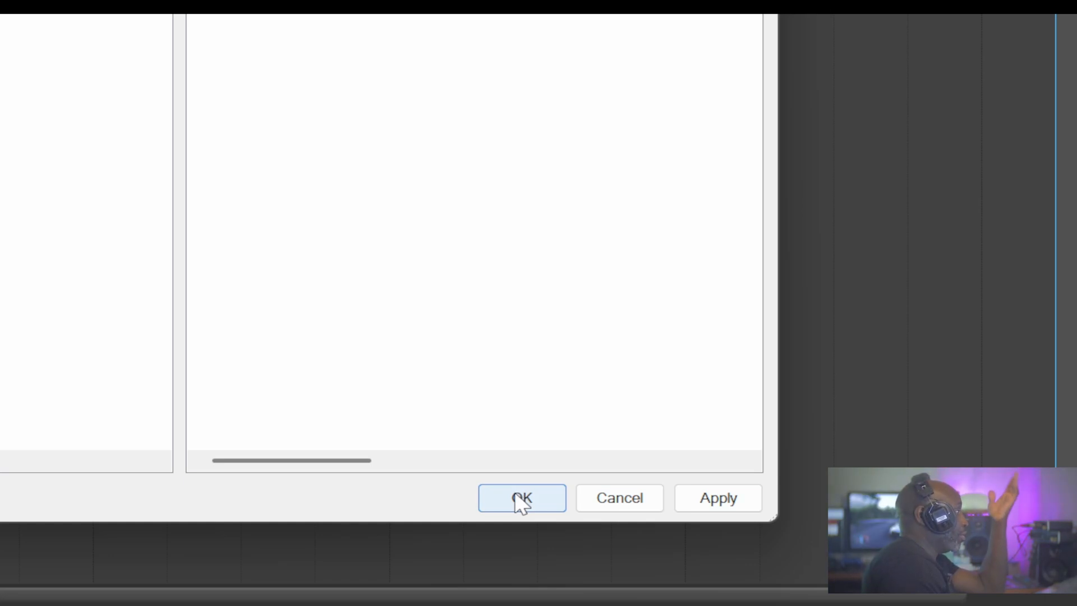
click(520, 498)
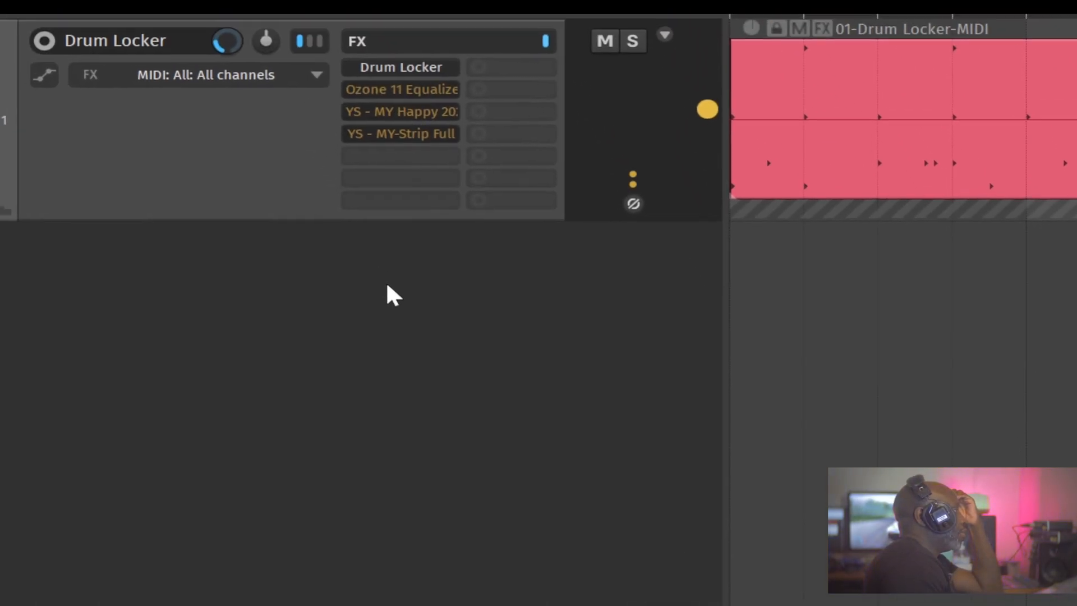
- Insert a track with the Triaz Player entry of the empty track area's context menu and toggle its record arming
right_click(396, 301)
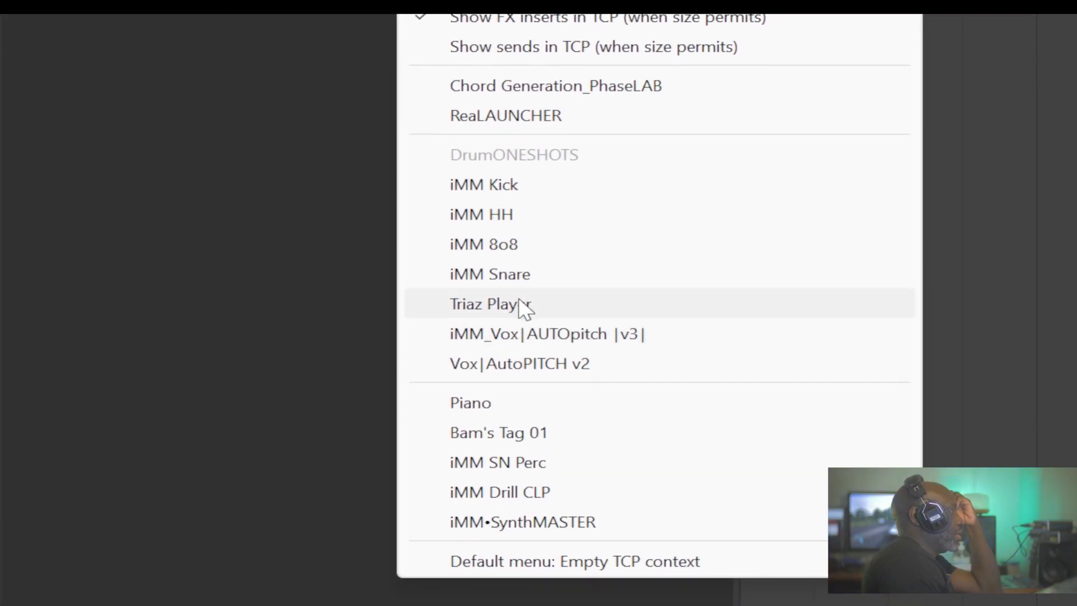
click(88, 250)
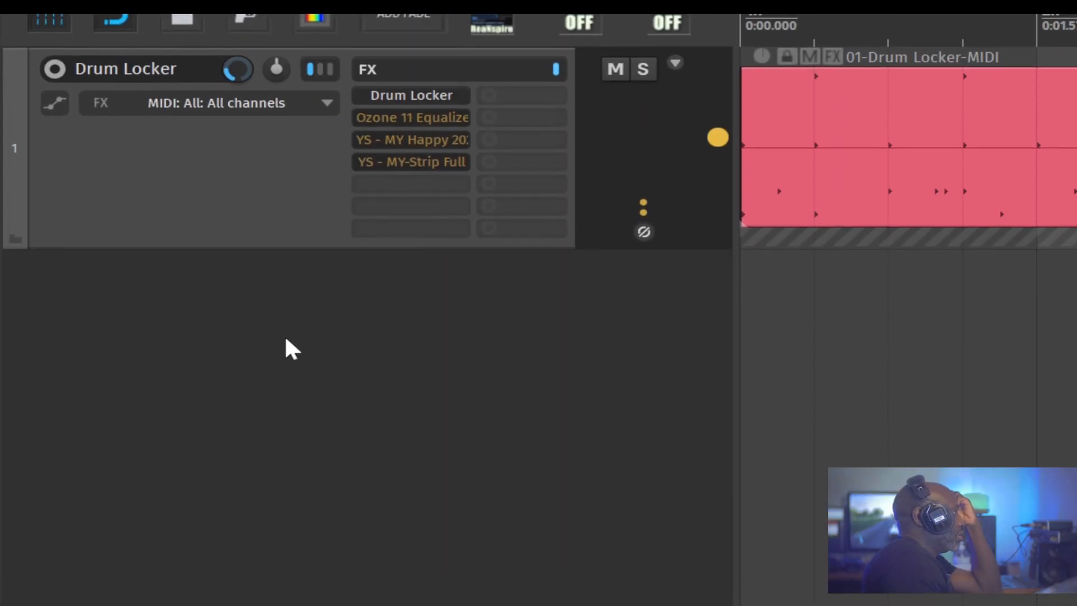
right_click(308, 314)
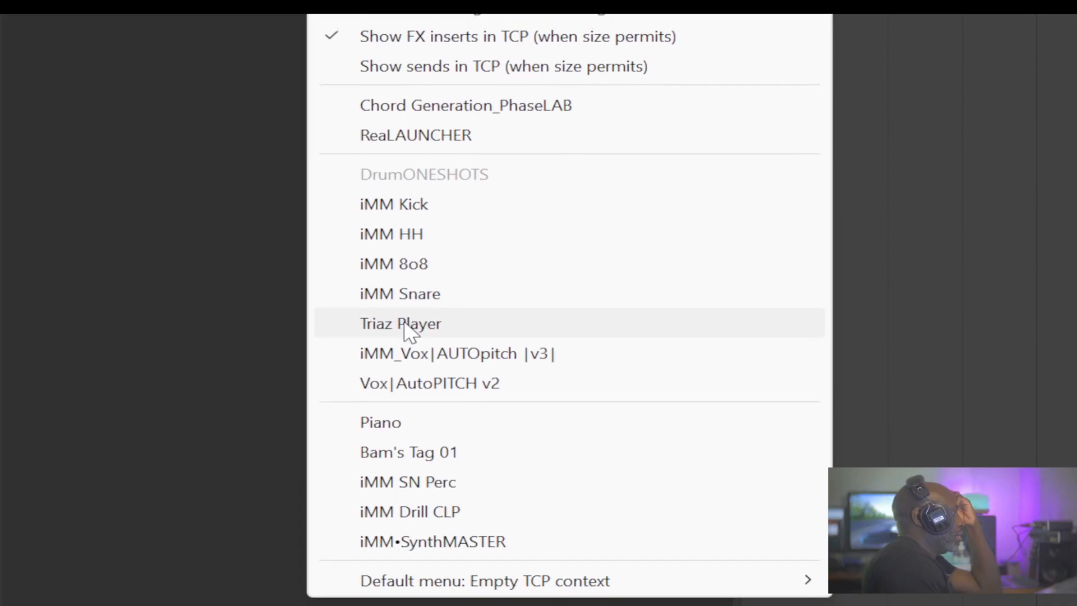
click(406, 312)
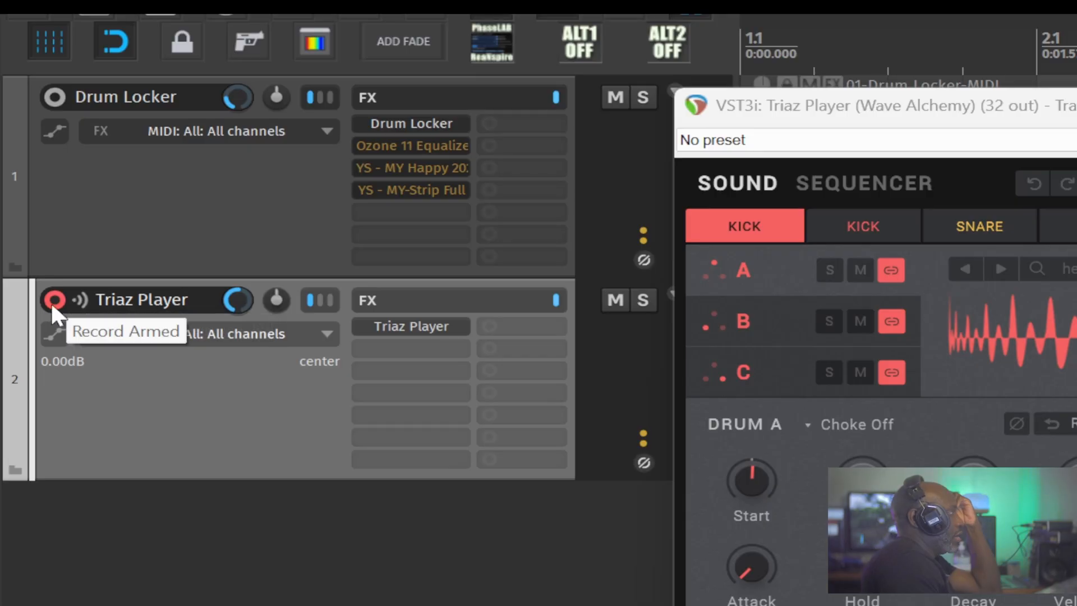
click(52, 258)
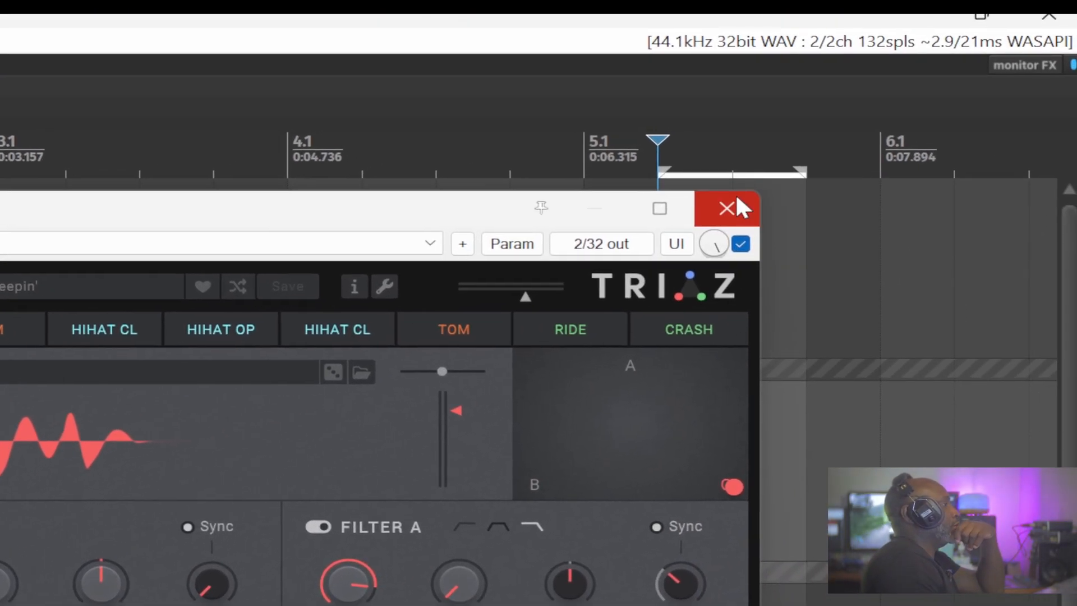
- Close the Triaz Player plugin window and review the context menu of the empty track area
click(733, 197)
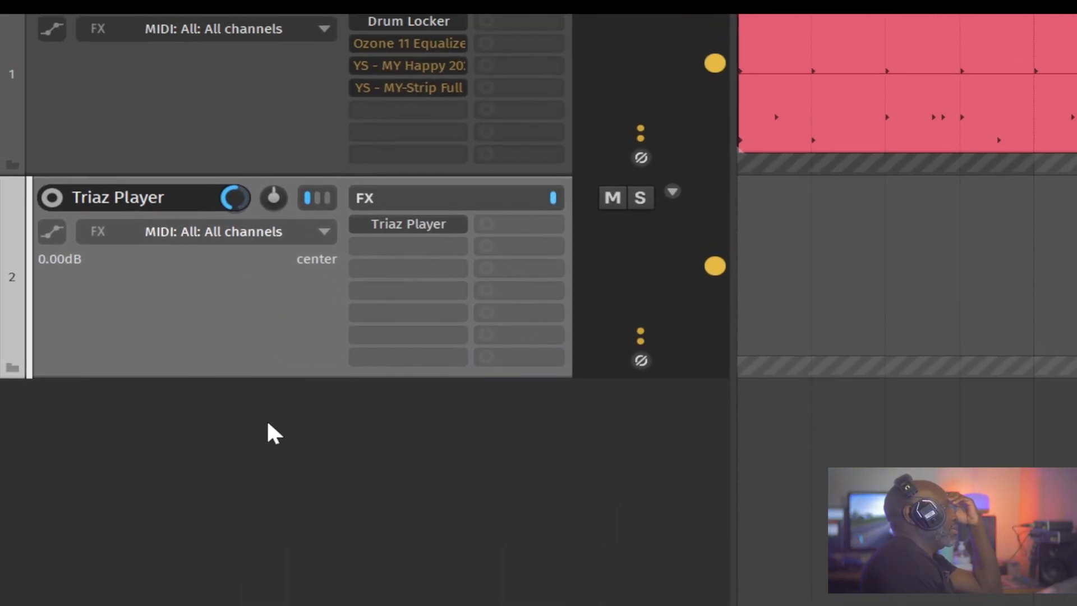
right_click(268, 423)
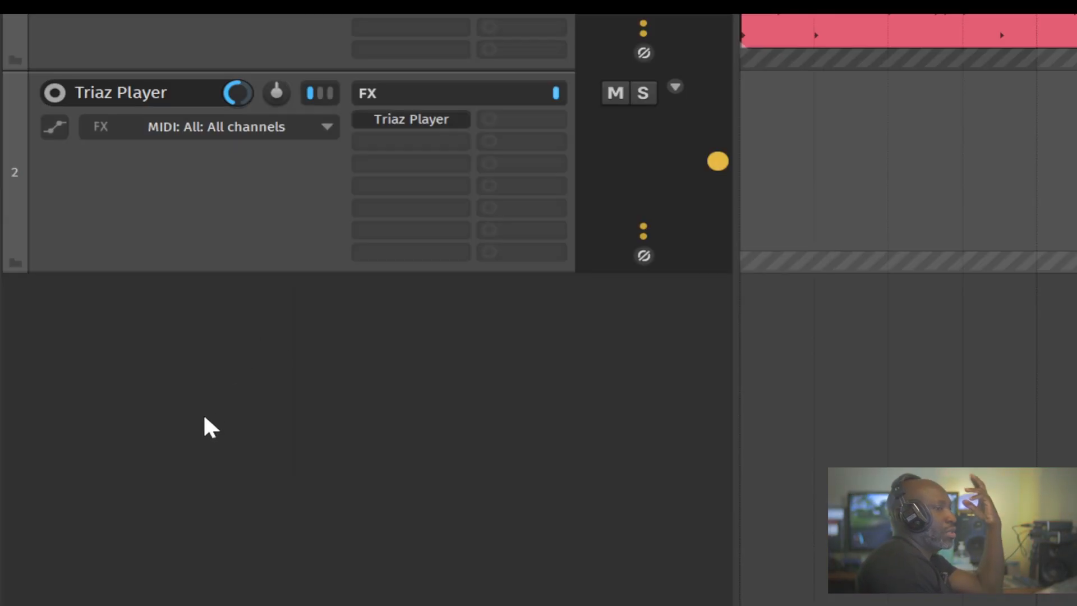
click(205, 426)
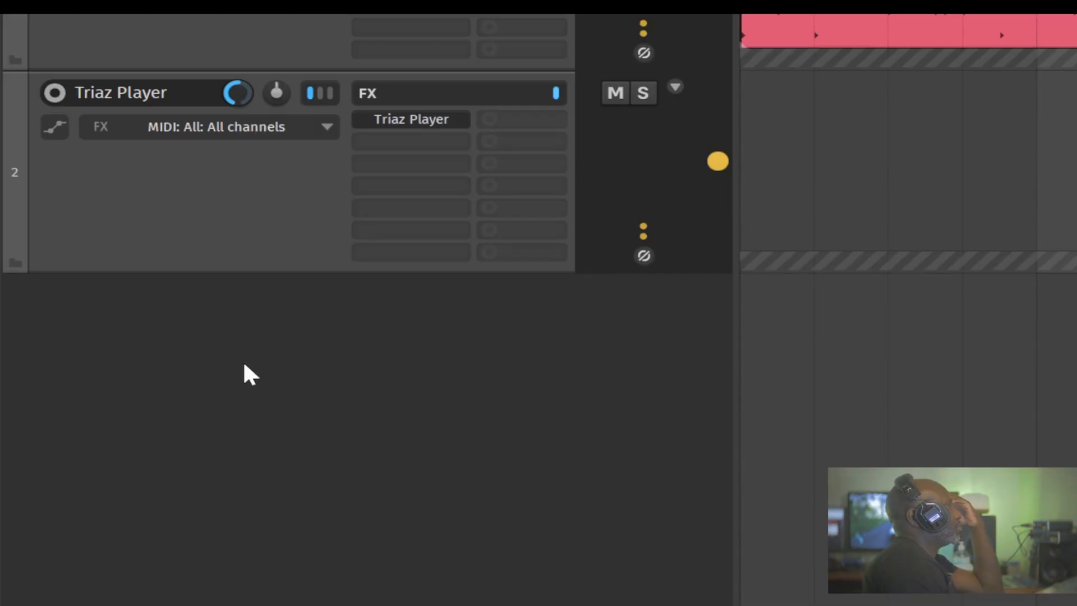
click(238, 209)
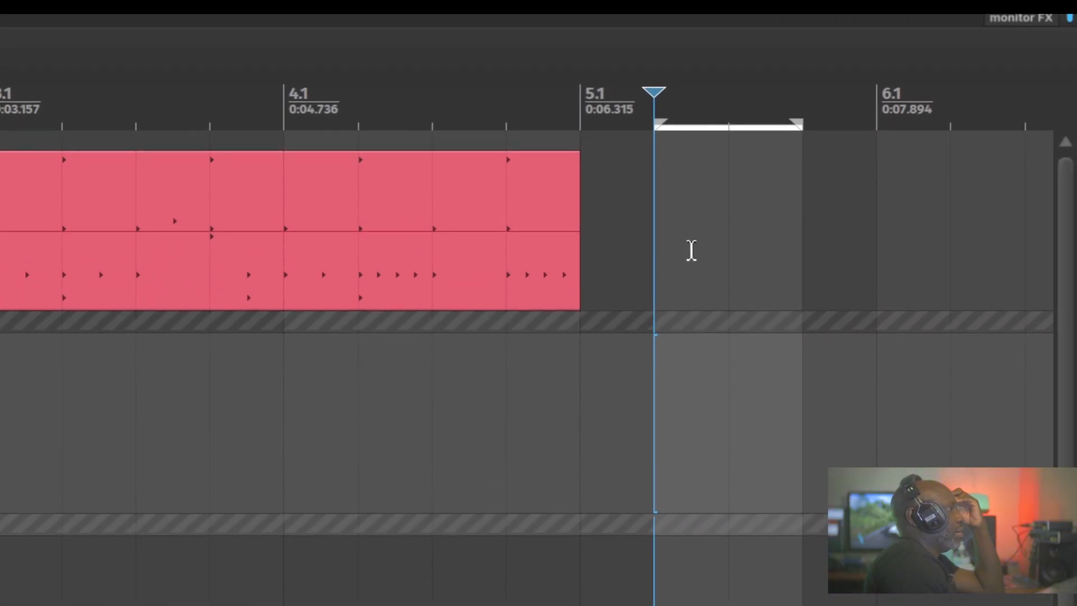
- Examine the arrange view's context menu over the time selection after bar 5 and dismiss it without choosing a command
right_click(690, 251)
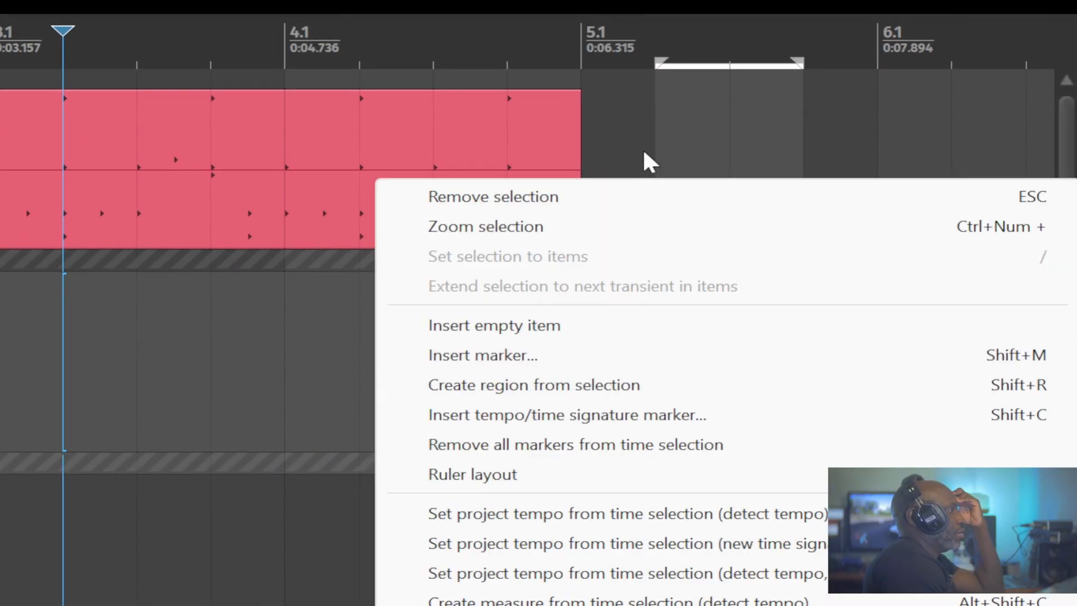
click(729, 129)
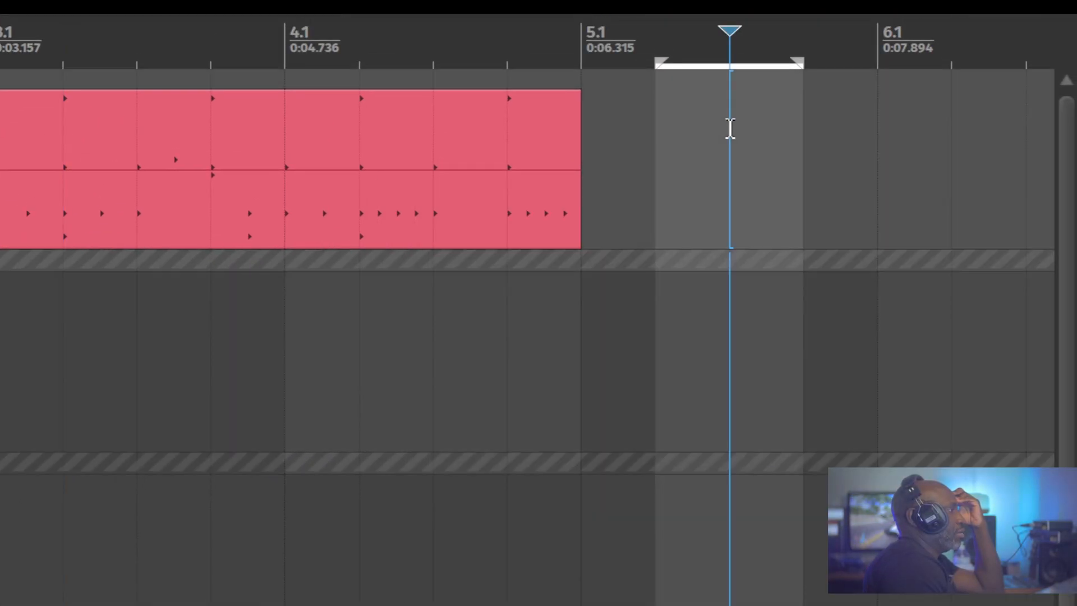
right_click(715, 169)
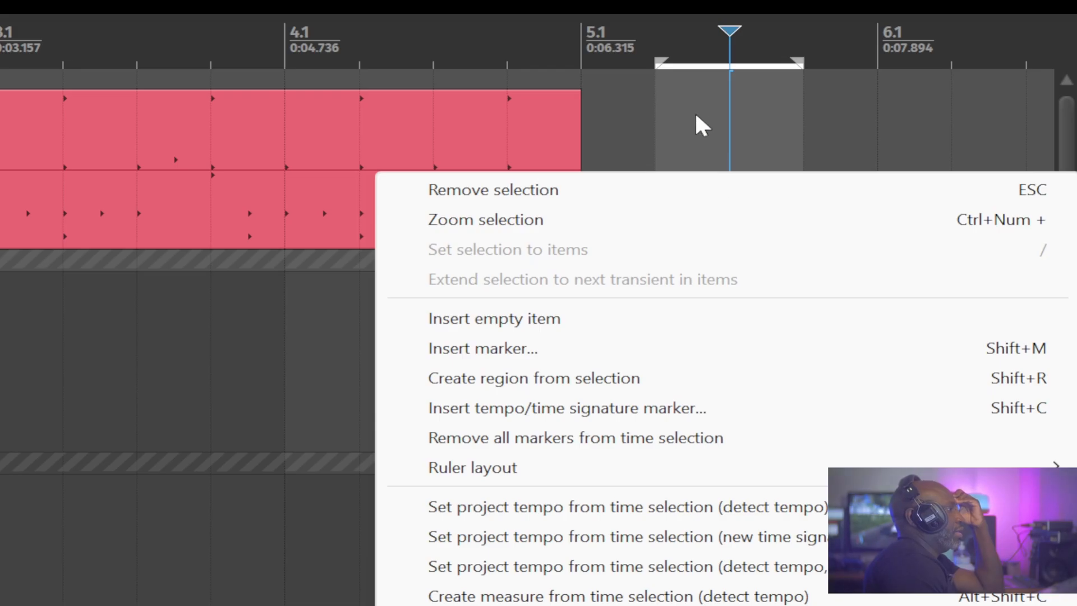
click(684, 96)
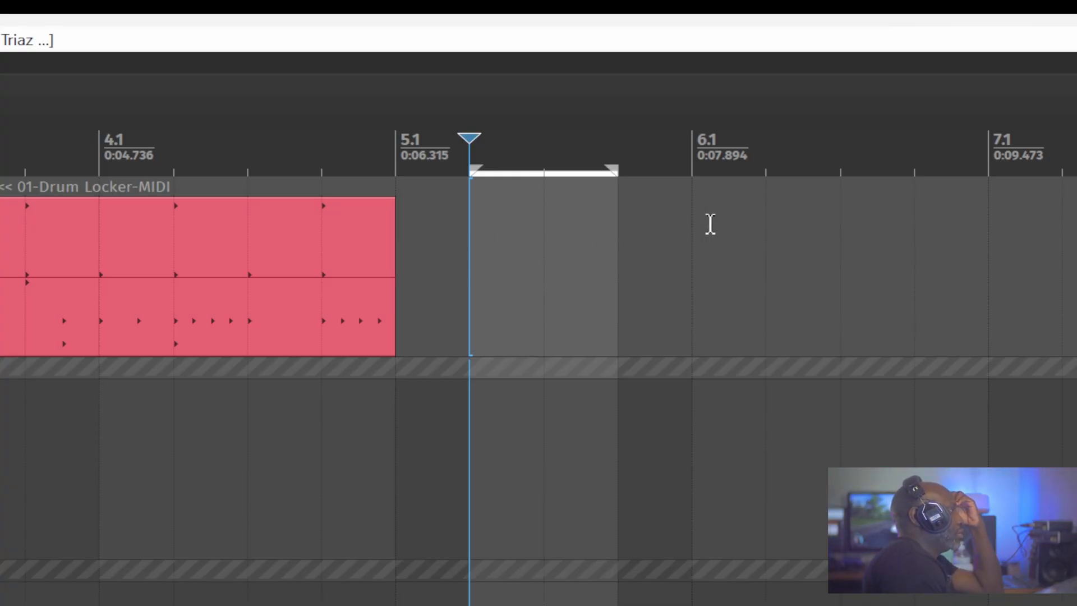
- Set a time selection from 5.4.00 to 7.3.00 and insert an empty item there on the Drum Locker track
drag(776, 246, 495, 262)
drag(644, 276, 611, 314)
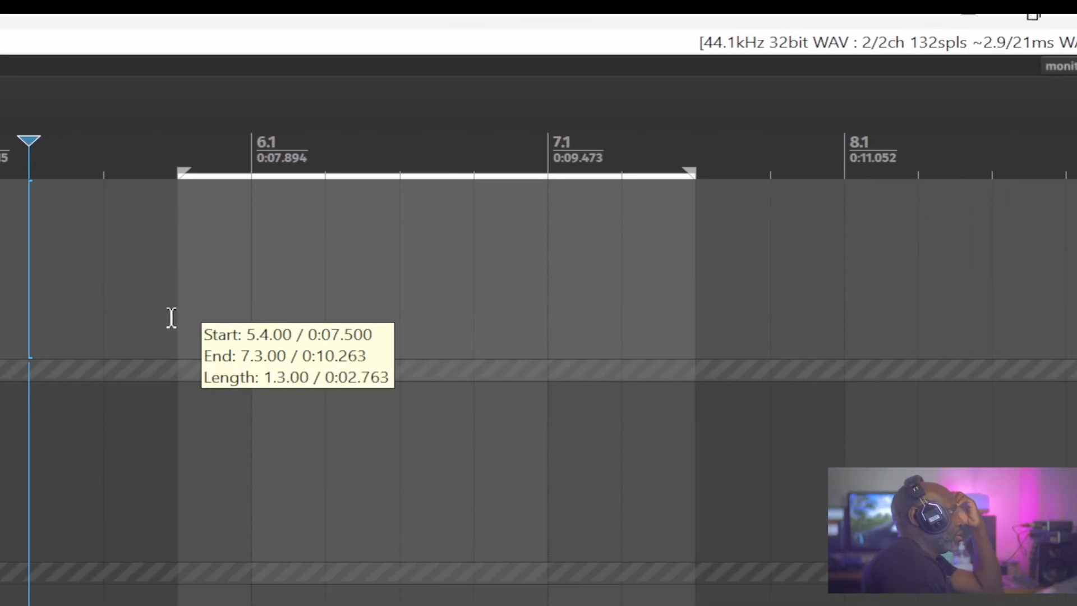
drag(171, 317, 171, 317)
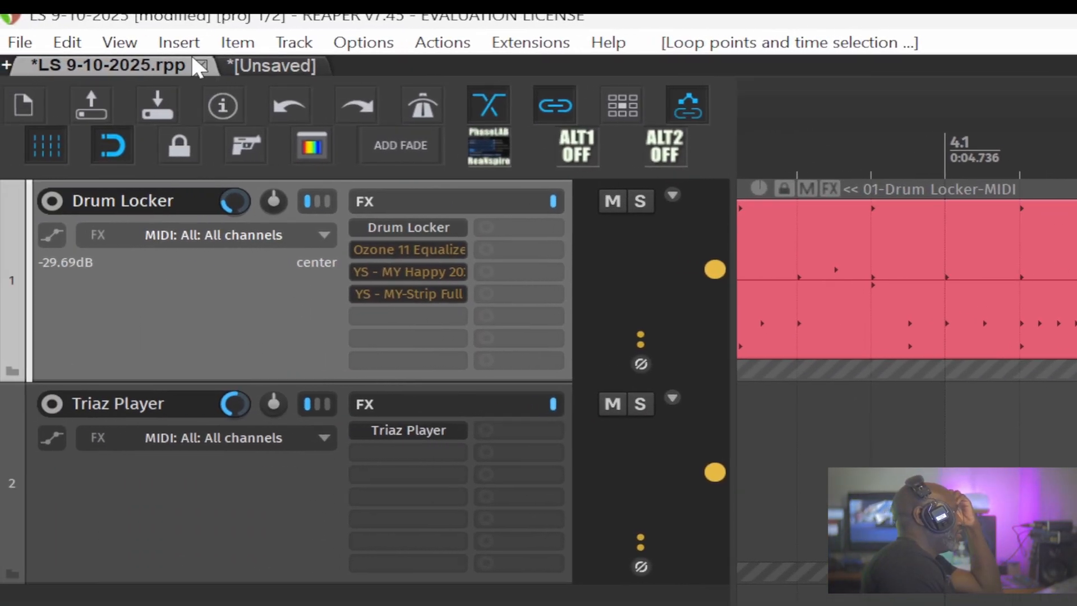
click(175, 42)
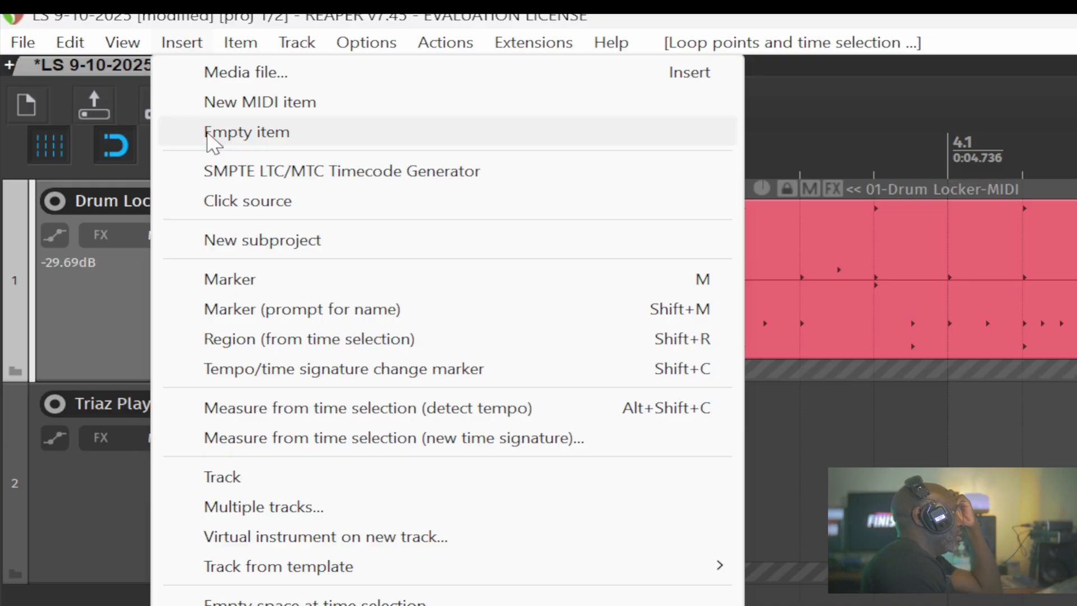
click(414, 132)
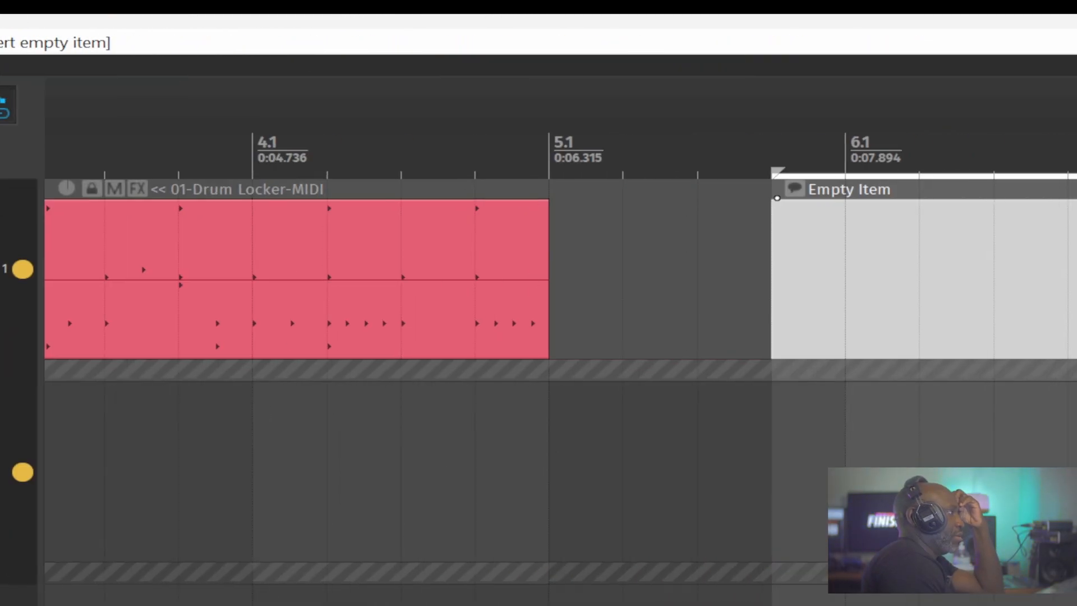
- Delete the empty item and insert another one over a shorter time selection around 6.1 on the Drum Locker track
click(565, 279)
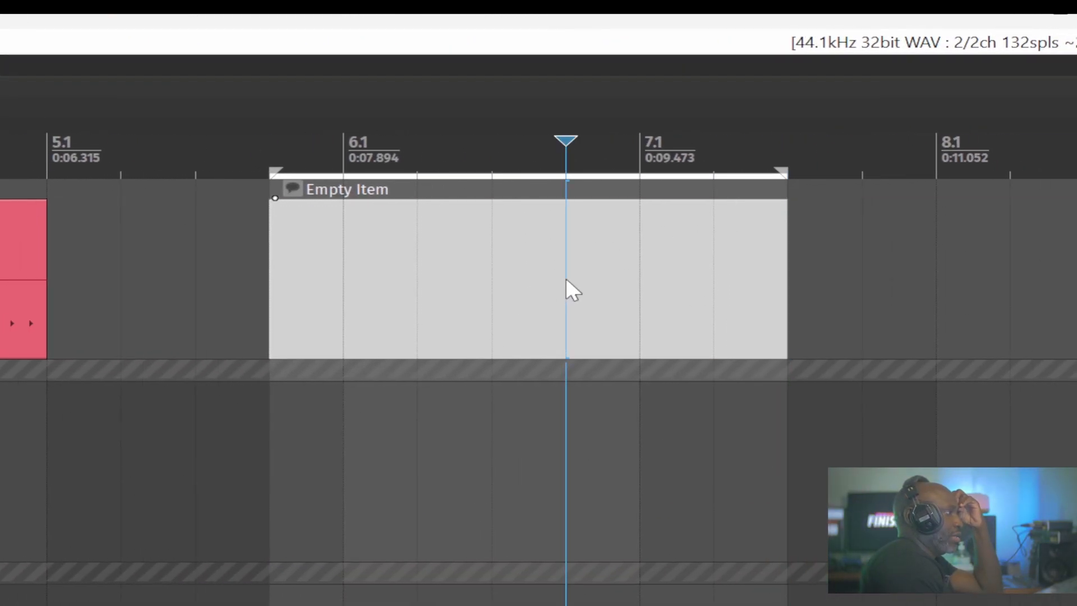
key(Delete)
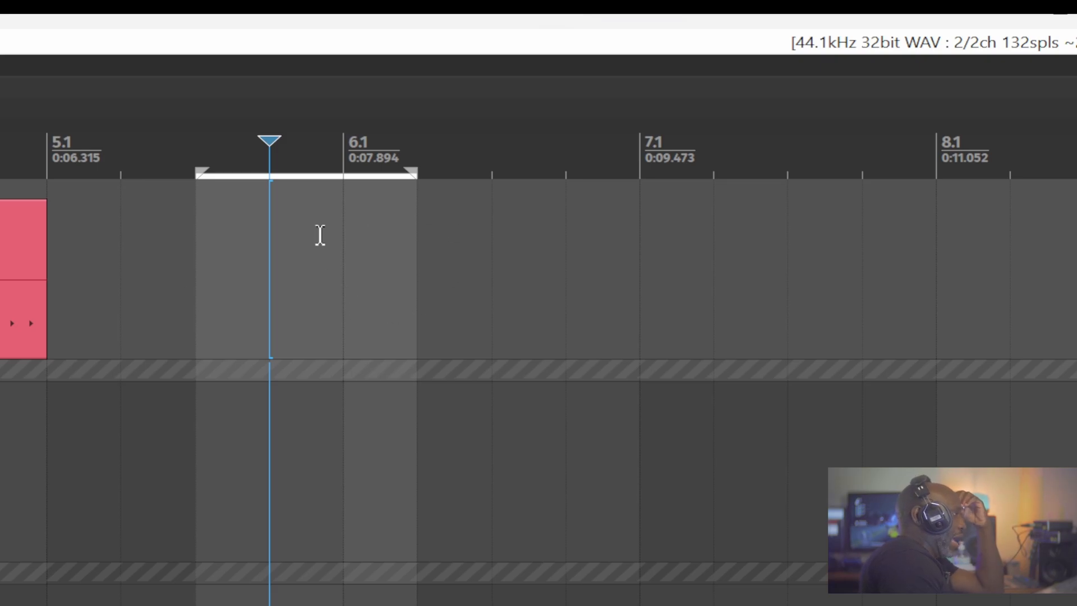
right_click(305, 253)
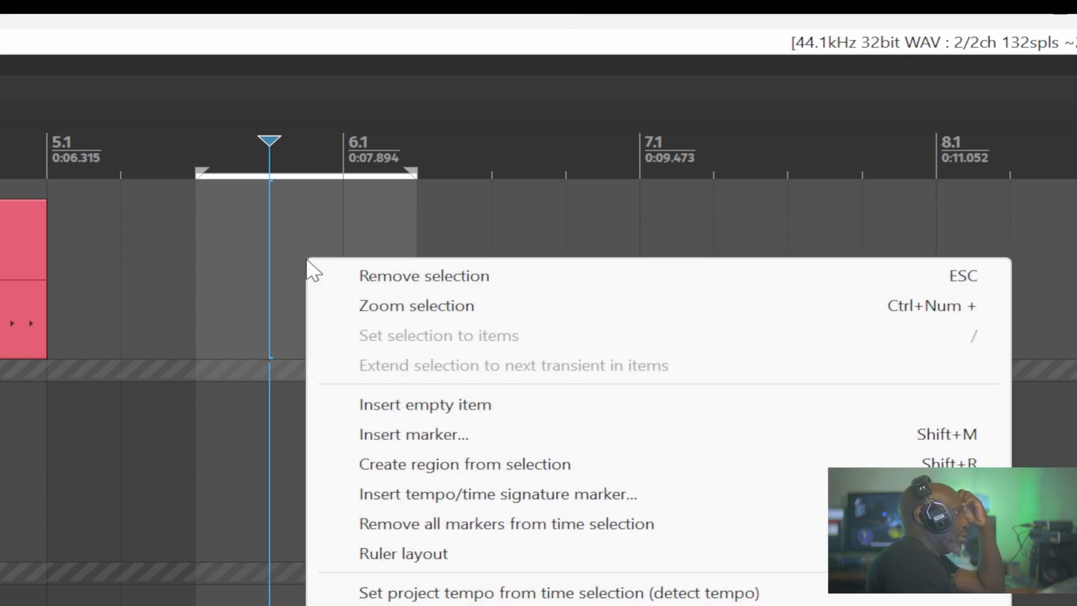
click(368, 415)
- Examine the context menus of the Drum Locker MIDI item and of the Drum Locker track's control panel
right_click(130, 263)
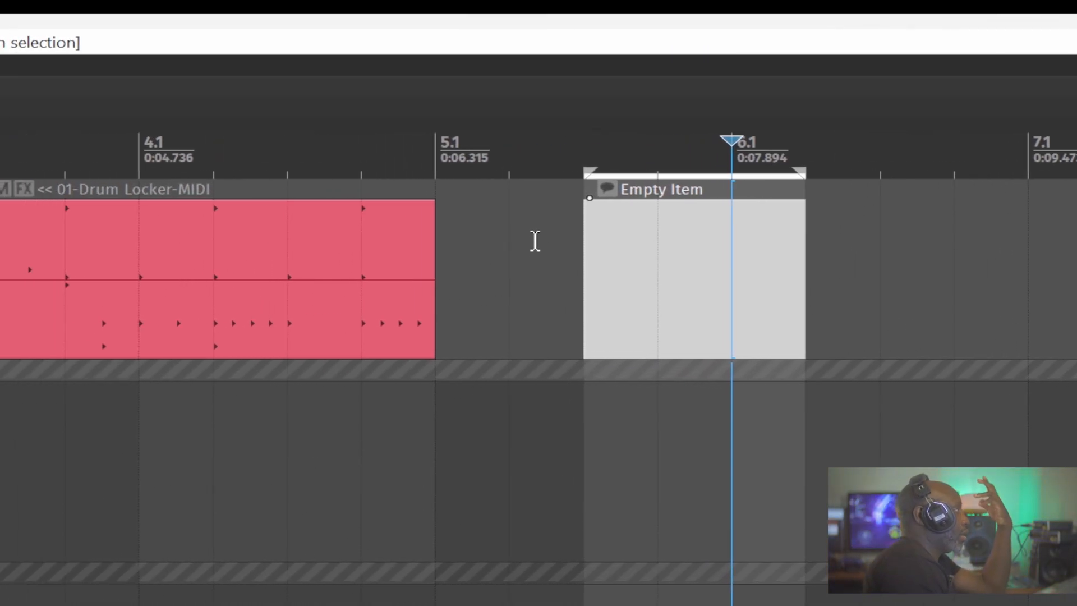
right_click(263, 285)
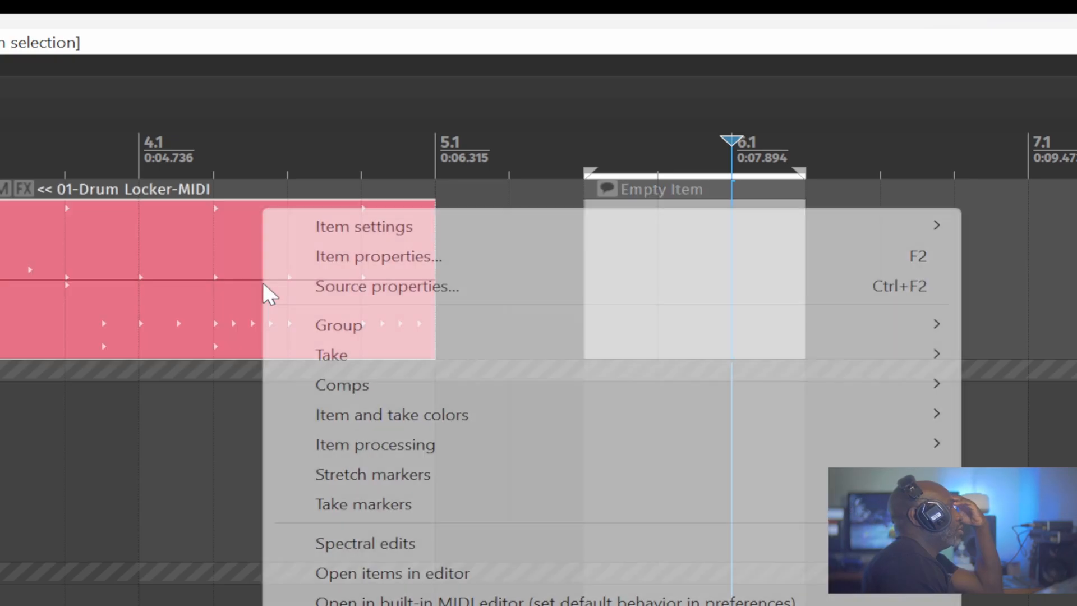
right_click(174, 269)
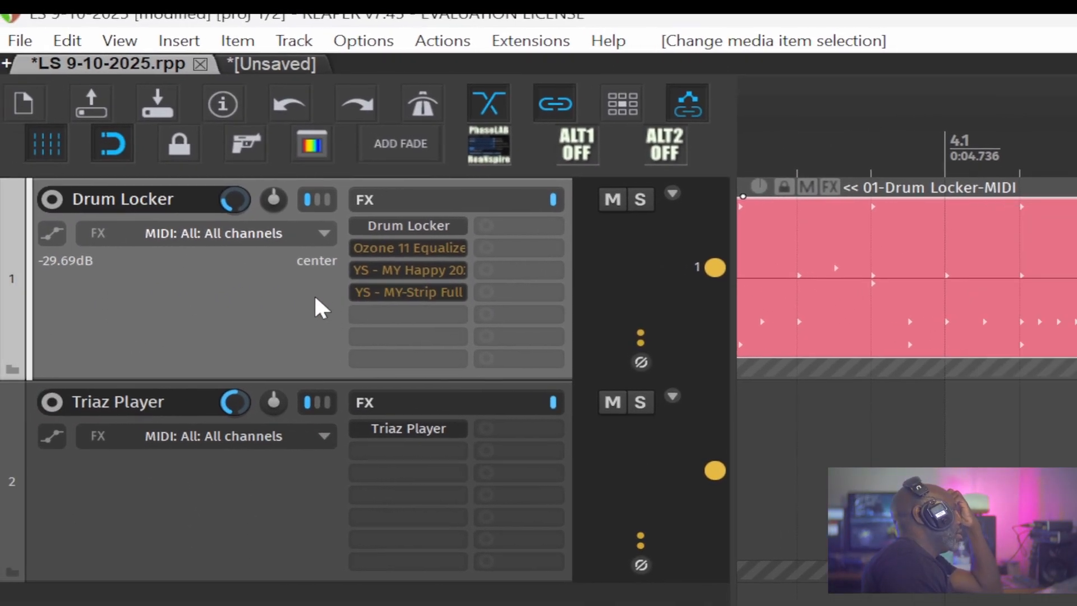
right_click(314, 298)
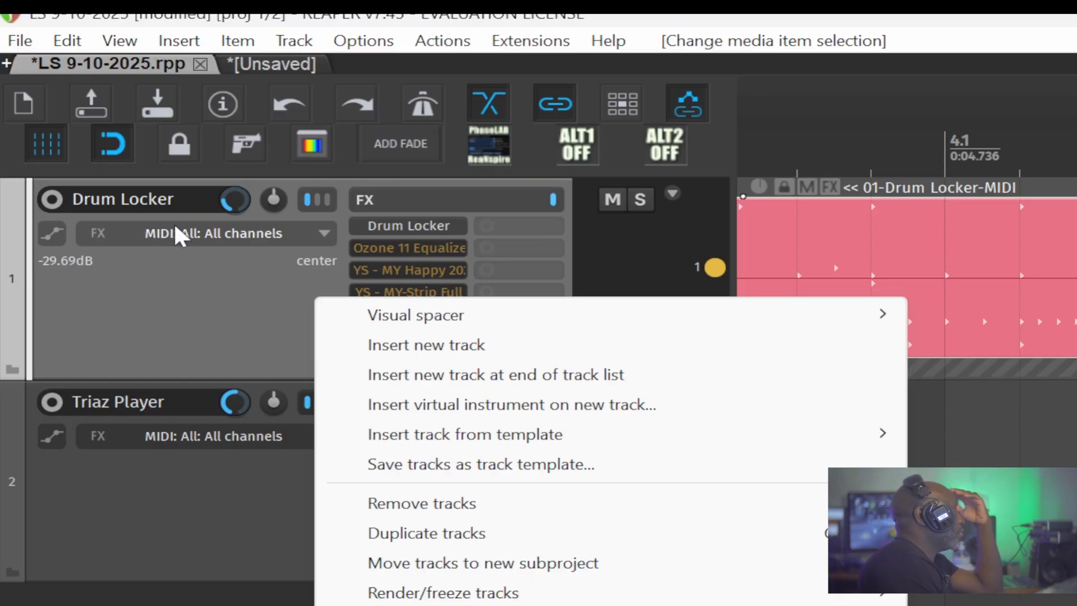
- Open the toolbar customization for the Main toolbar, look through the list of customizable menus and toolbars, and close it unchanged
right_click(705, 143)
click(782, 258)
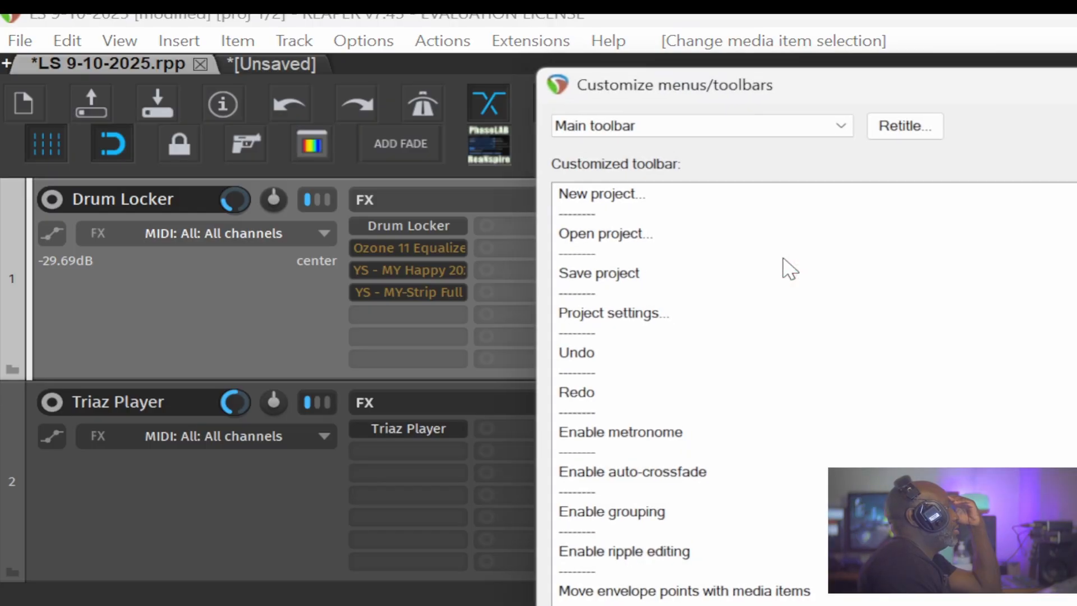
click(623, 111)
scroll(667, 305, up, 7)
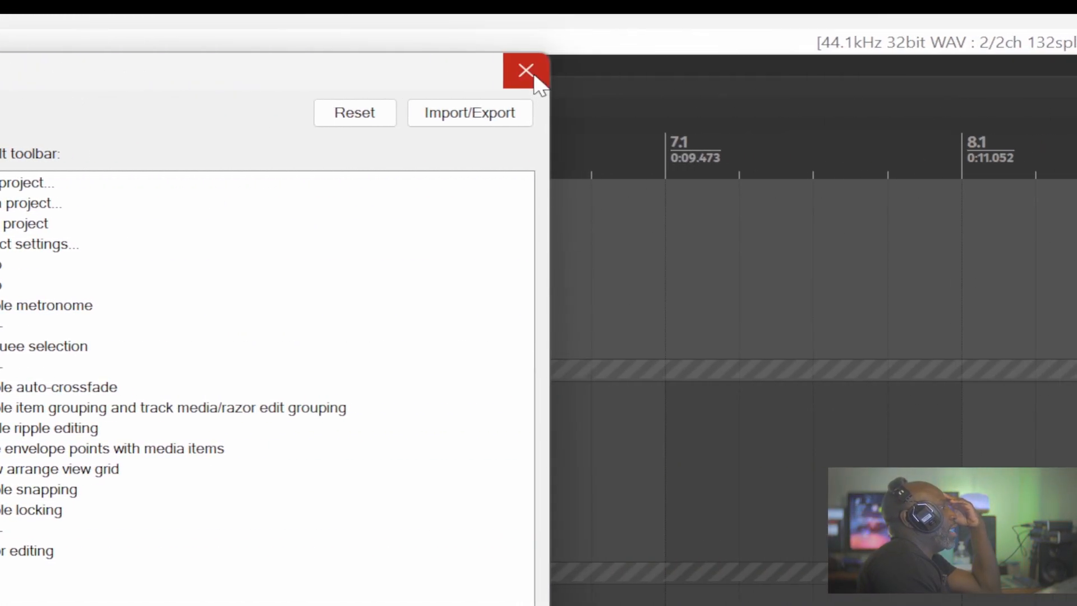
click(536, 72)
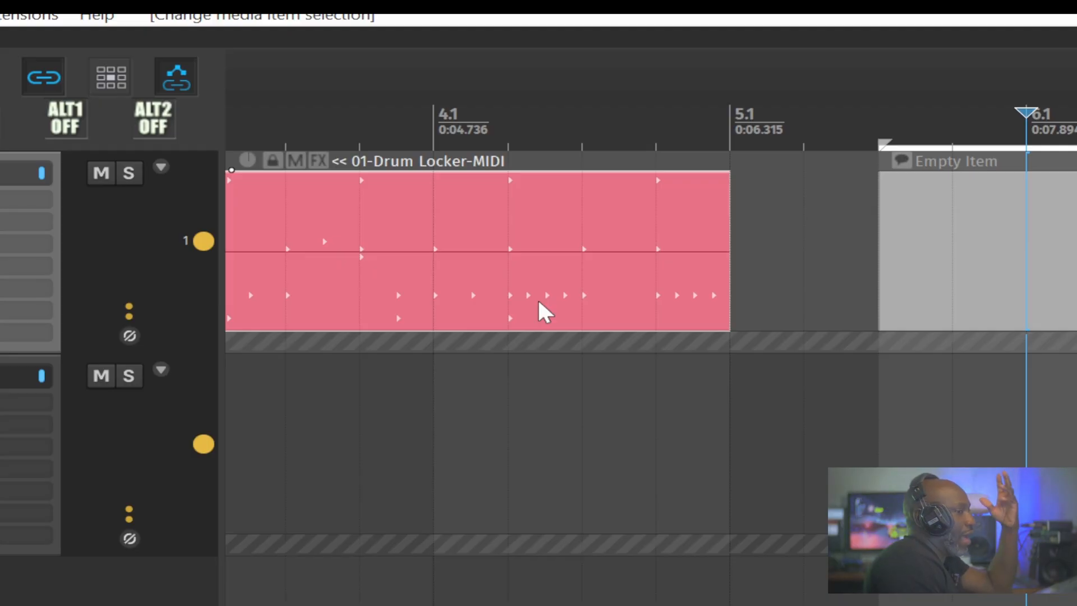
- Open the Drum Locker MIDI item in the MIDI editor and examine the piano roll's context menu
double_click(538, 298)
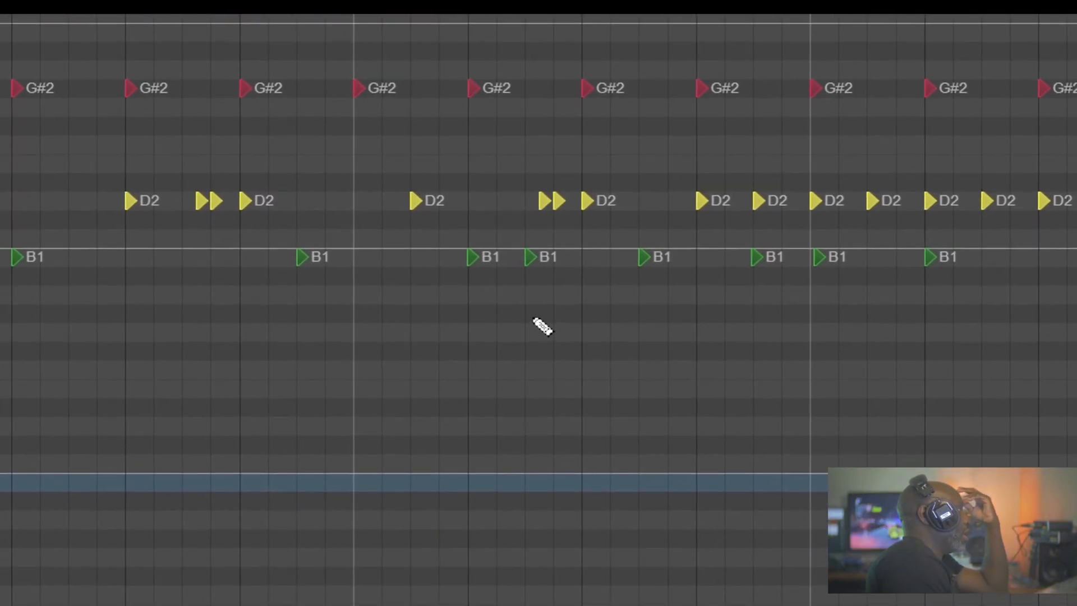
right_click(516, 464)
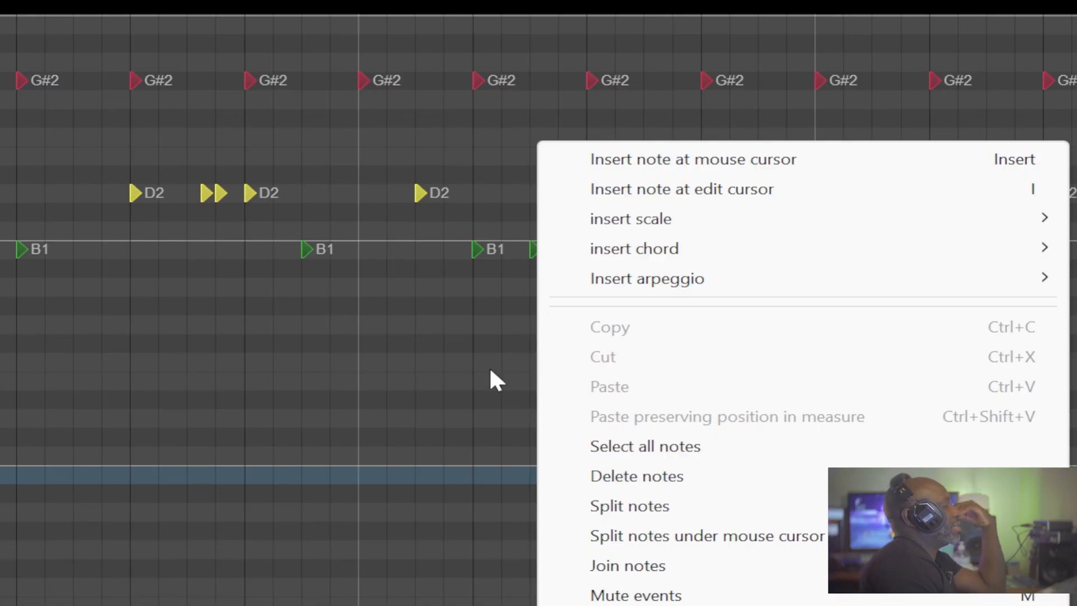
click(472, 314)
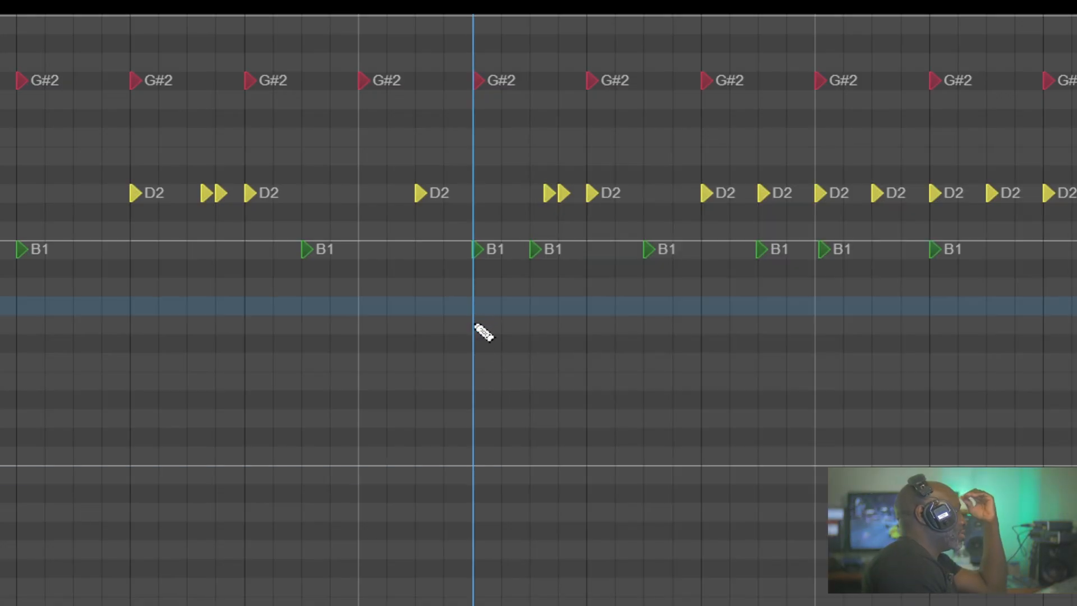
right_click(552, 316)
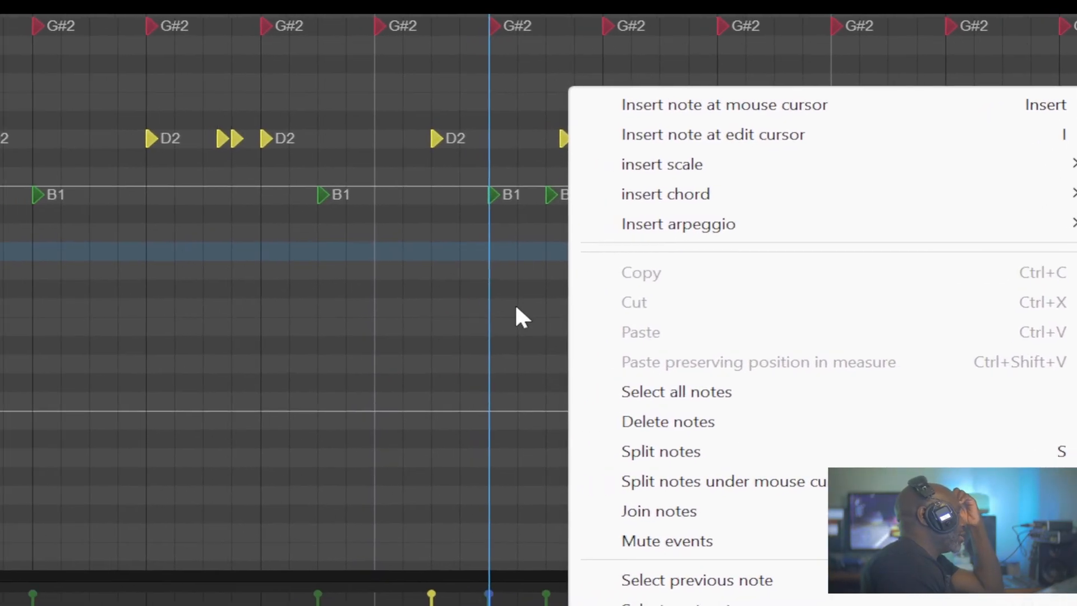
click(515, 307)
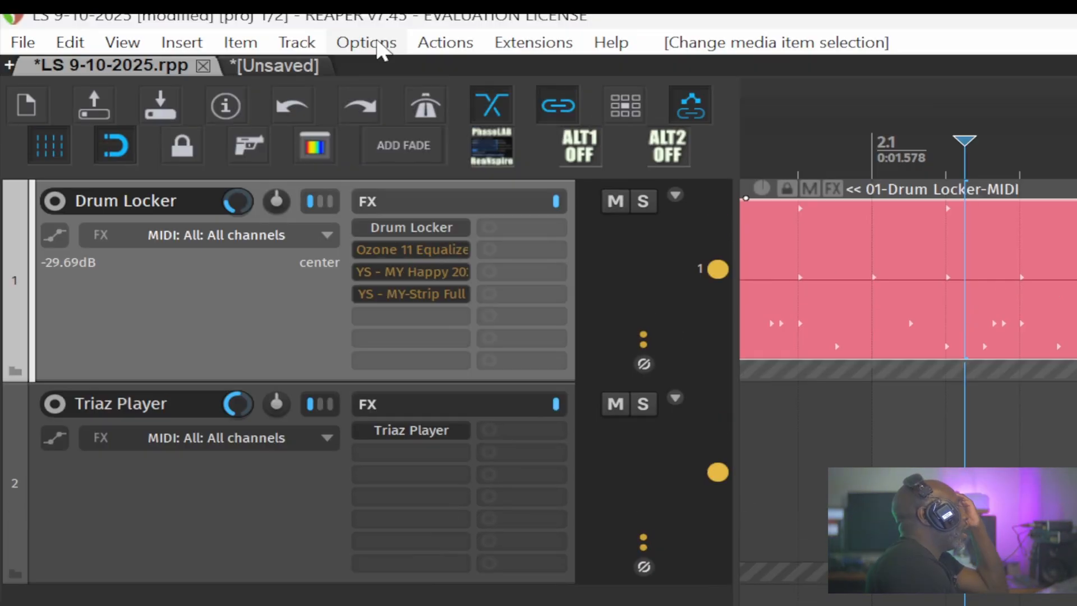
- Open the General page of the preferences and start exporting the configuration
click(379, 47)
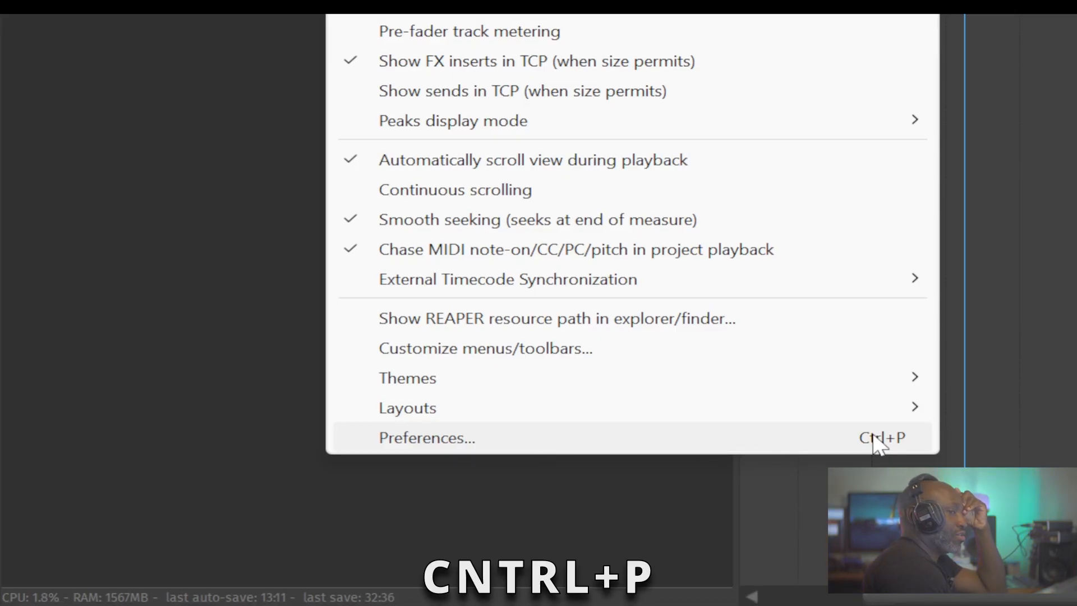
click(838, 440)
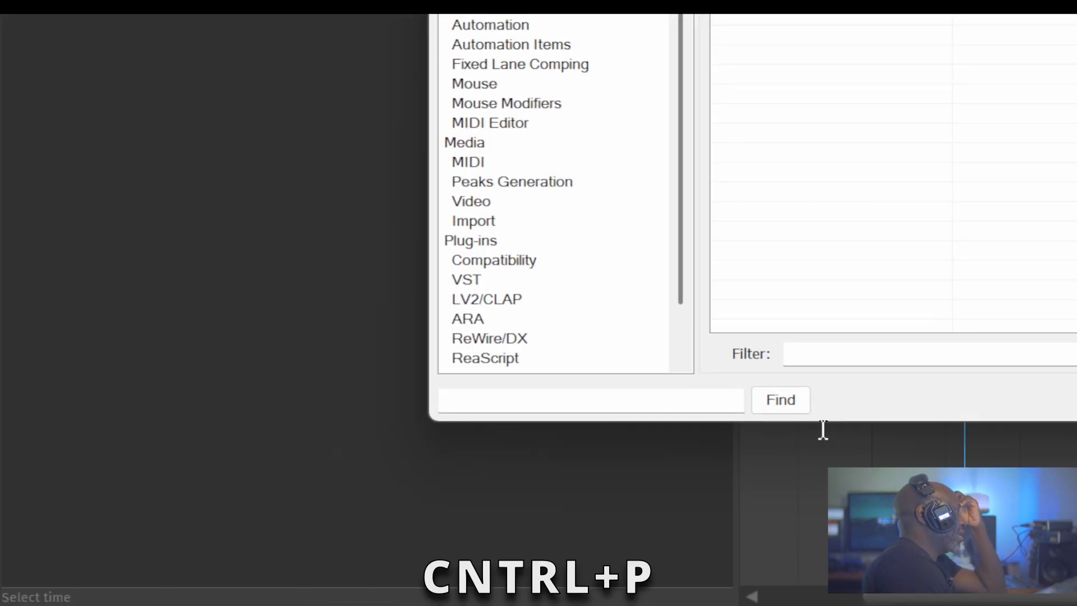
drag(684, 147, 684, 90)
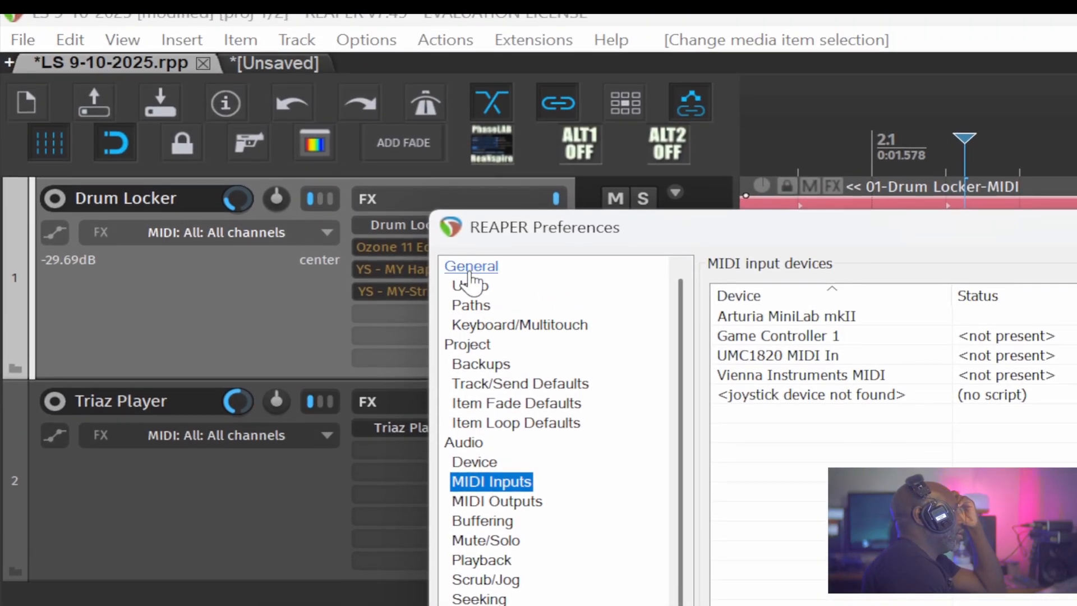
click(471, 266)
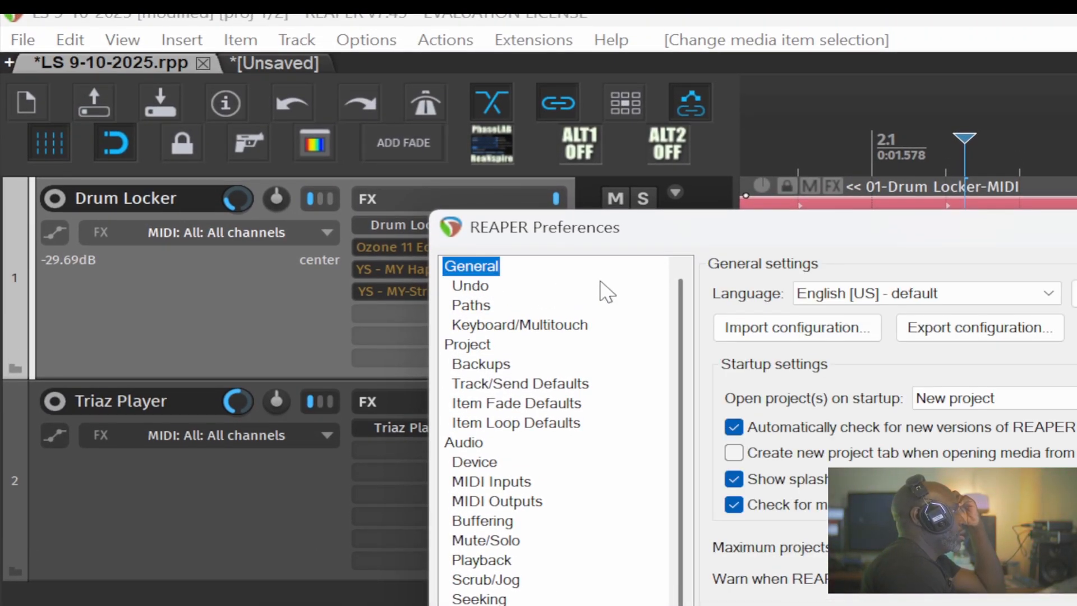
click(947, 327)
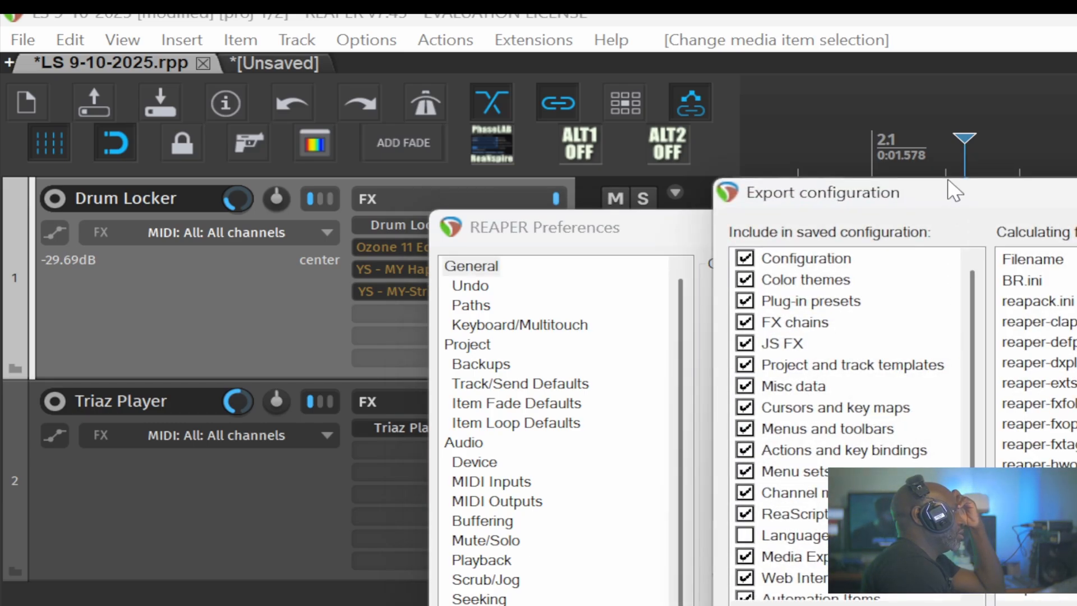
- Review which categories can be included in the exported configuration, including menus and toolbars, and cancel the export
drag(948, 181, 995, 265)
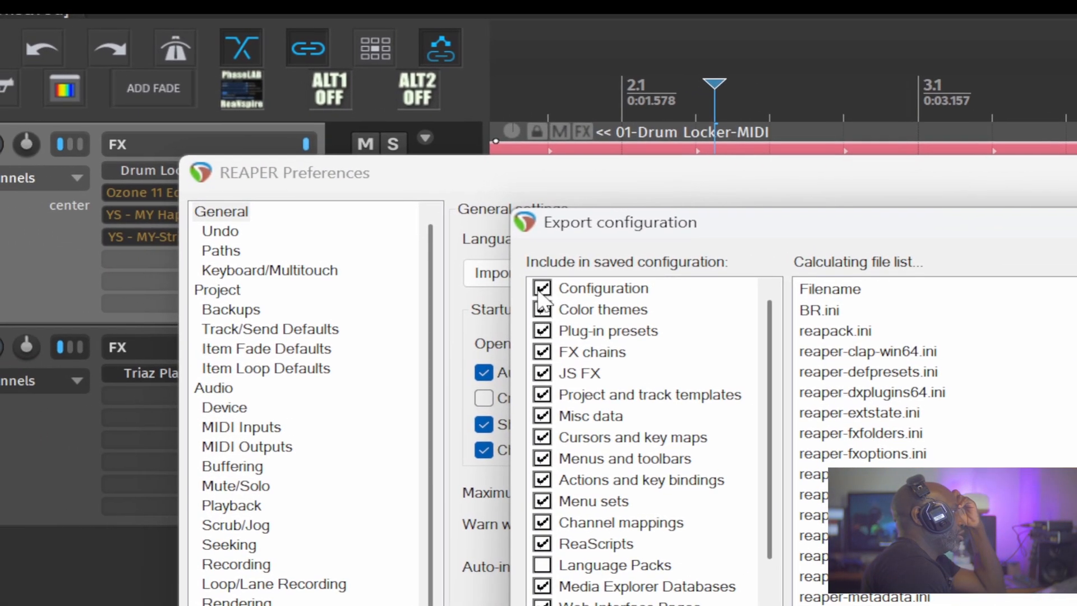
scroll(637, 563, down, 1)
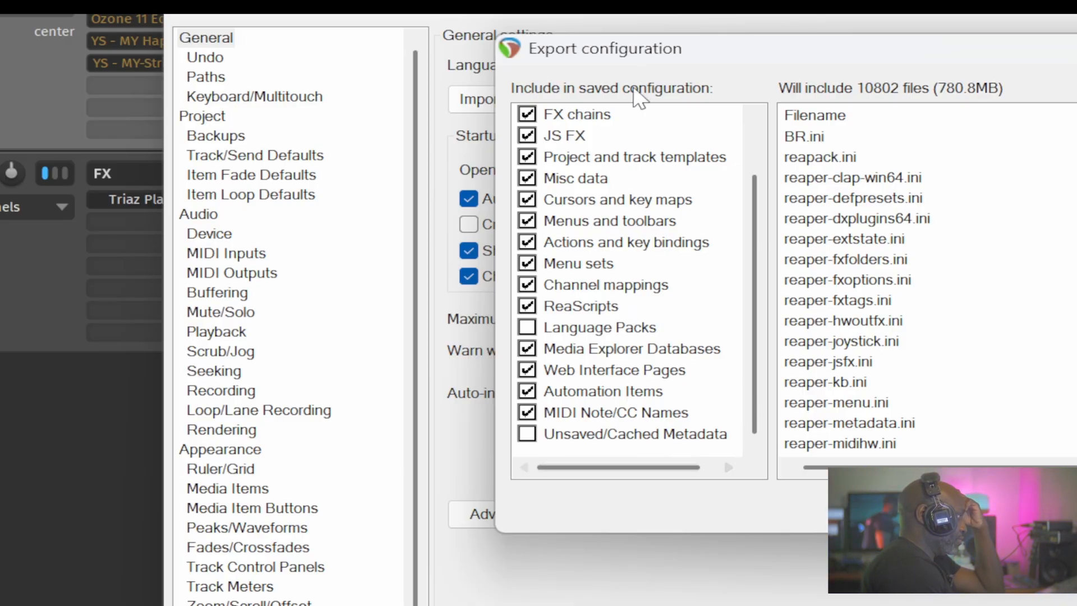
scroll(603, 255, up, 2)
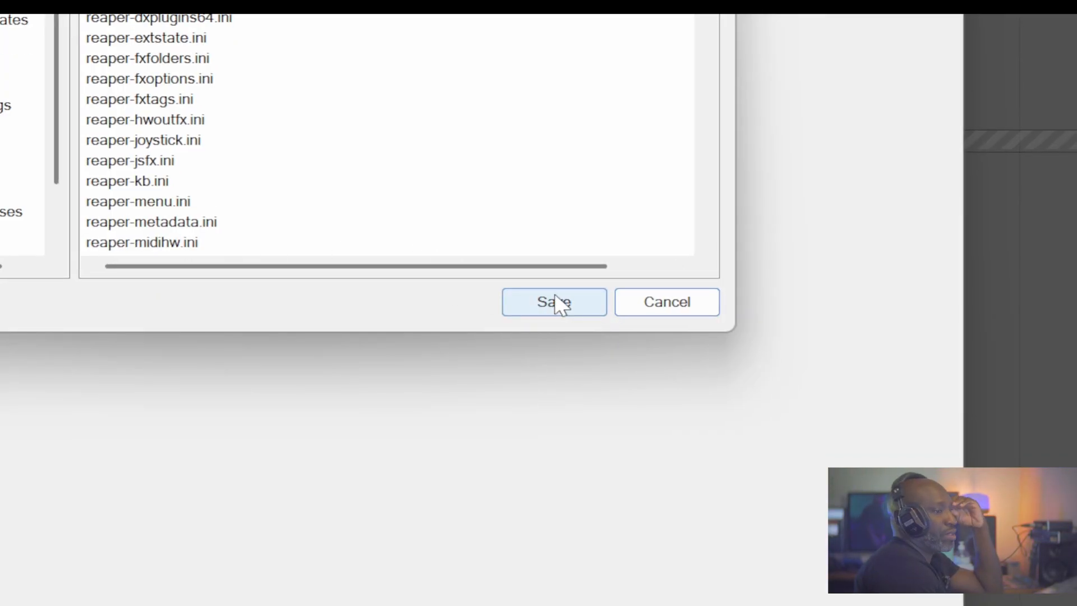
click(684, 304)
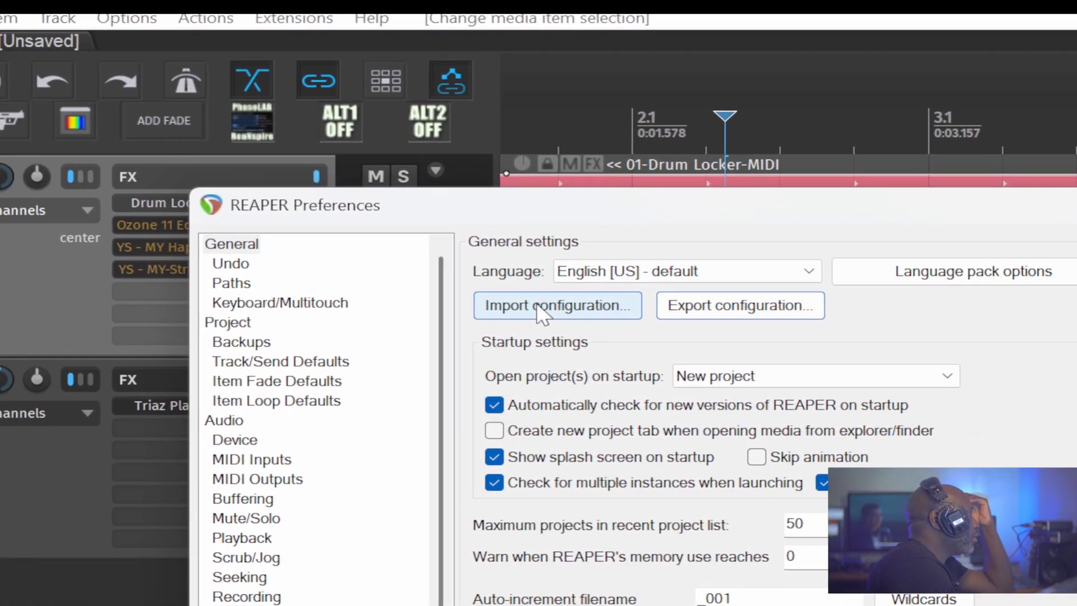
- Look at the file chooser for importing a ReaperConfigZip configuration, cancel it, and close the preferences
click(557, 309)
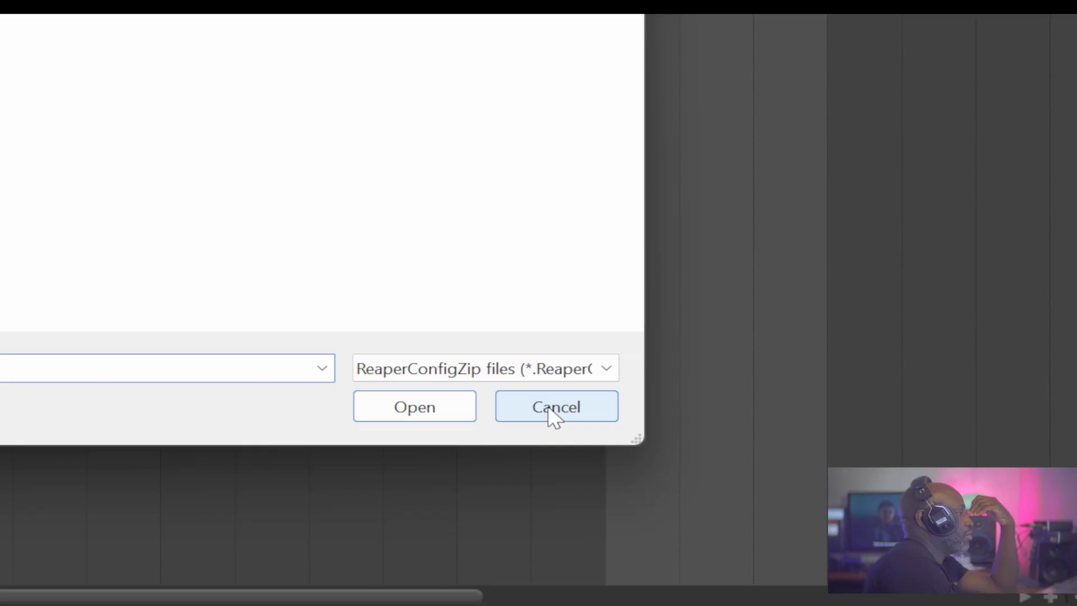
click(549, 408)
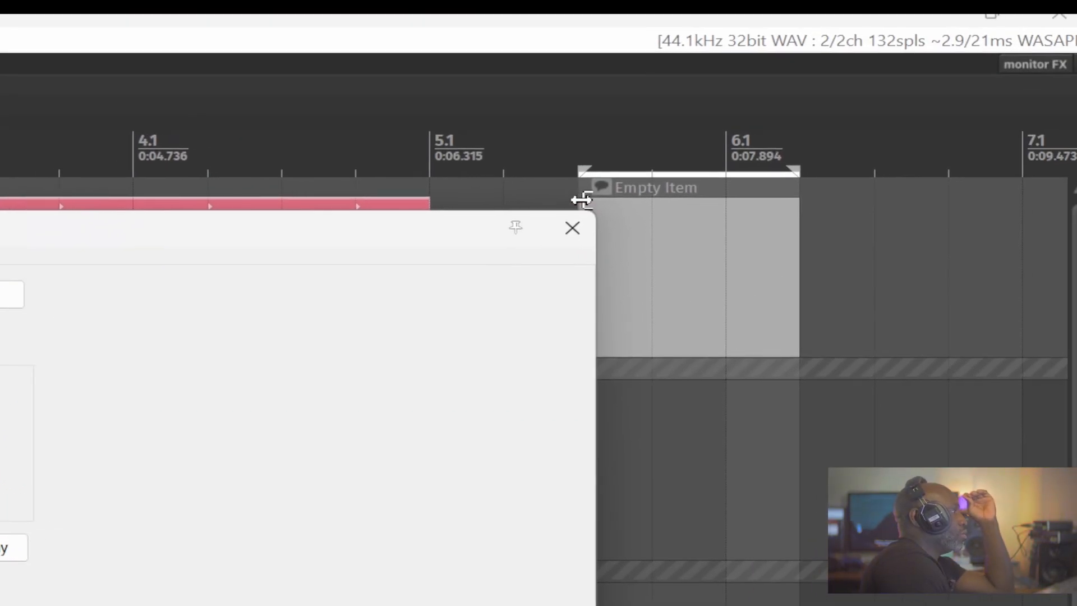
click(573, 229)
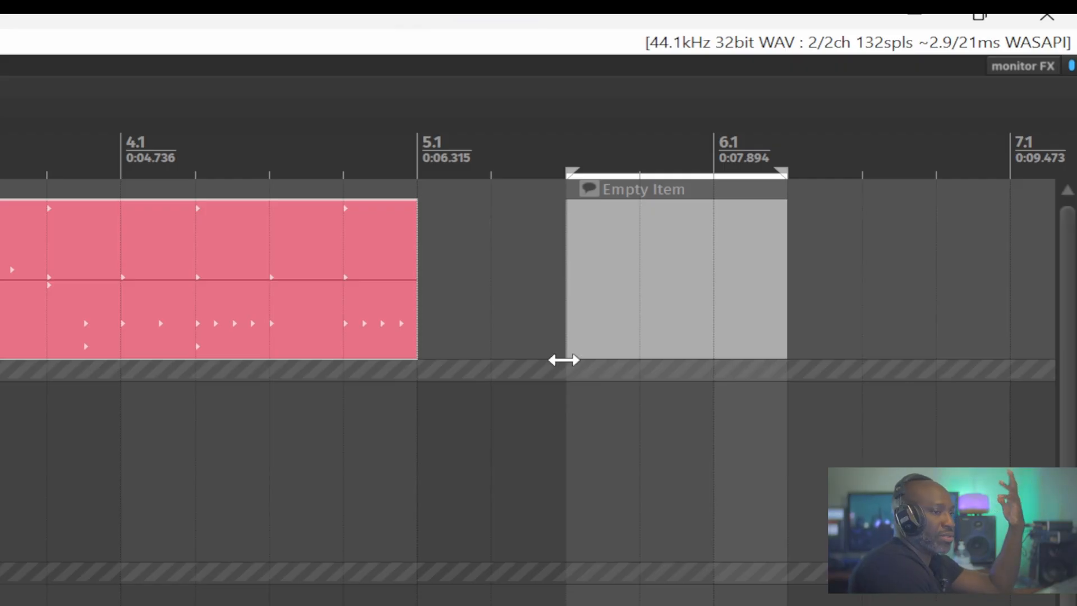